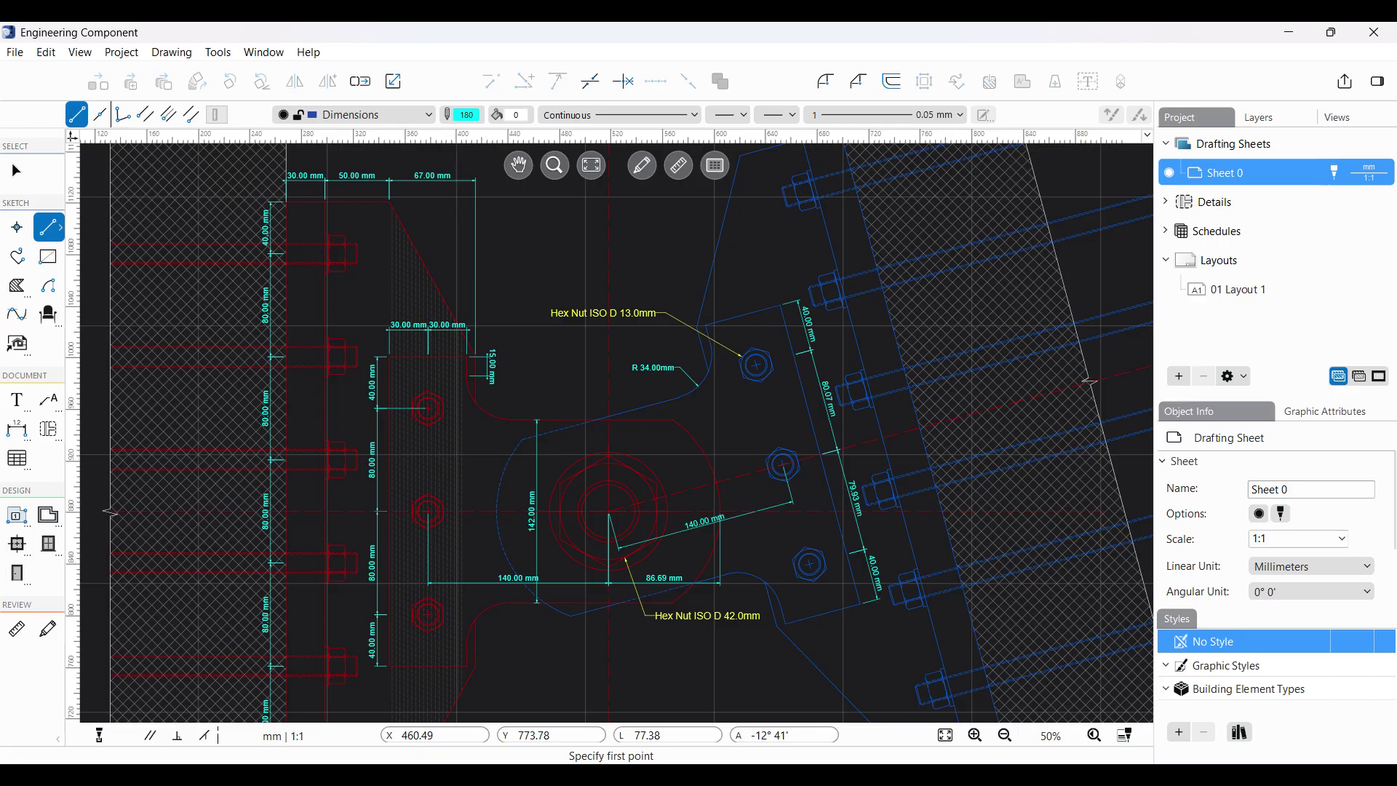
Try to draw a line starting at X 450, Y 700 with a length of 200 mm below the blue and red plates
scroll(515, 617, "down", 3)
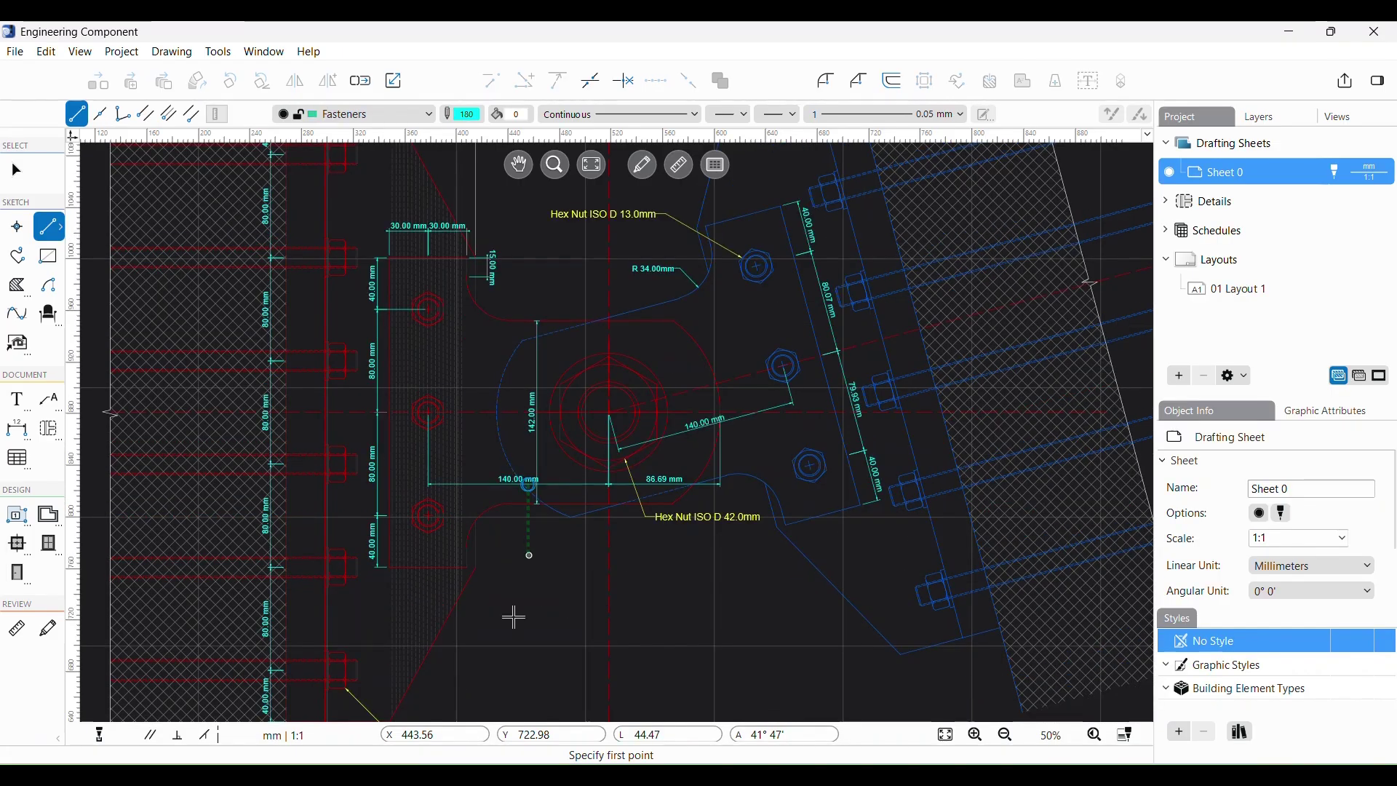
key("x")
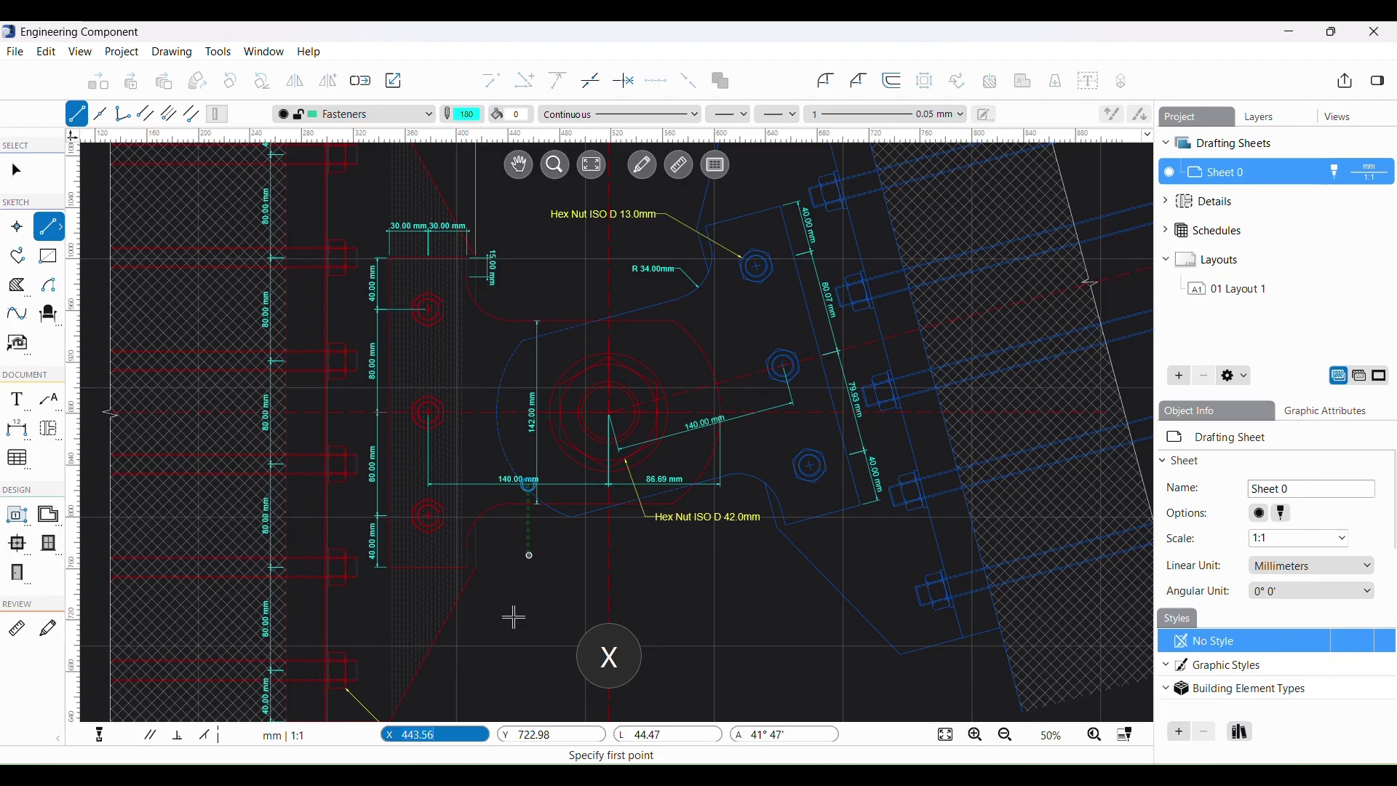
type("450")
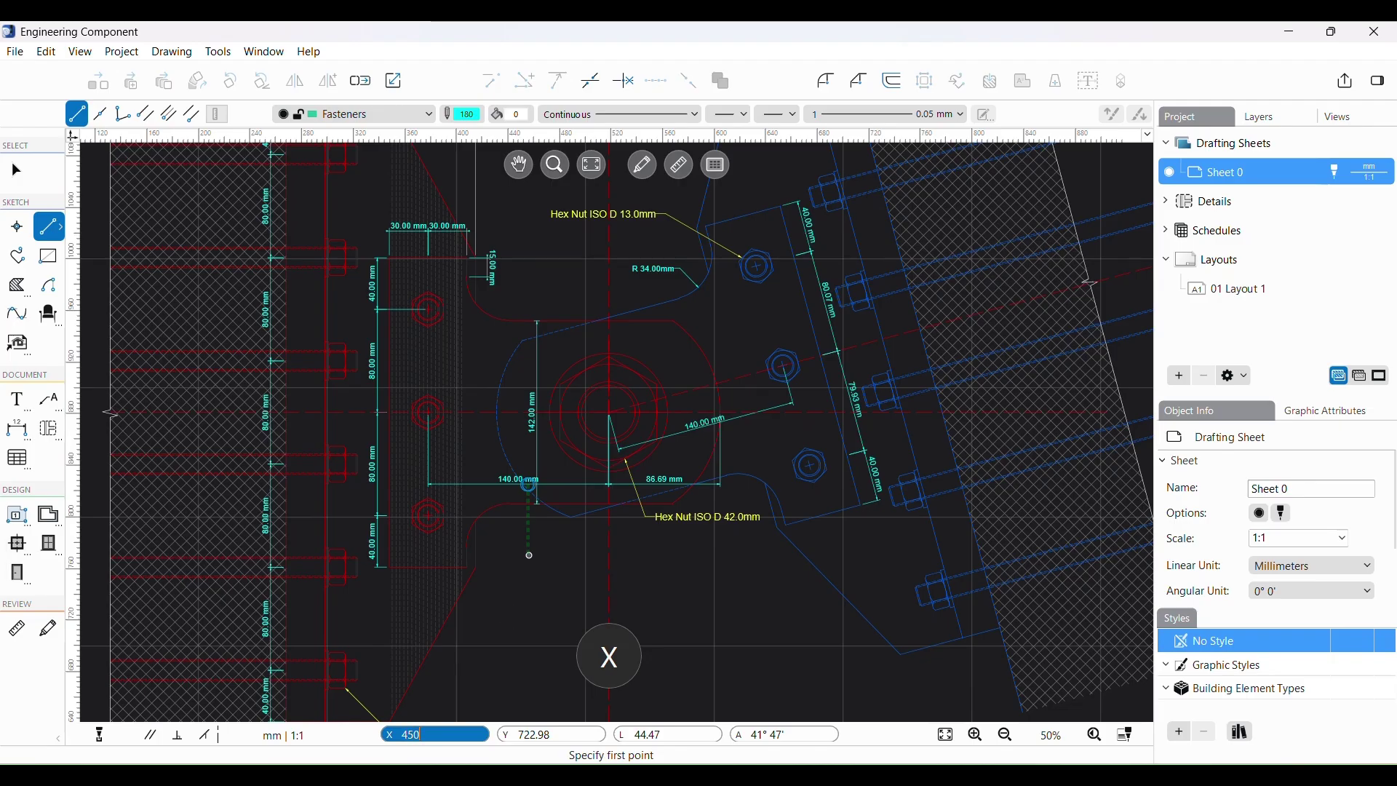
key("Return")
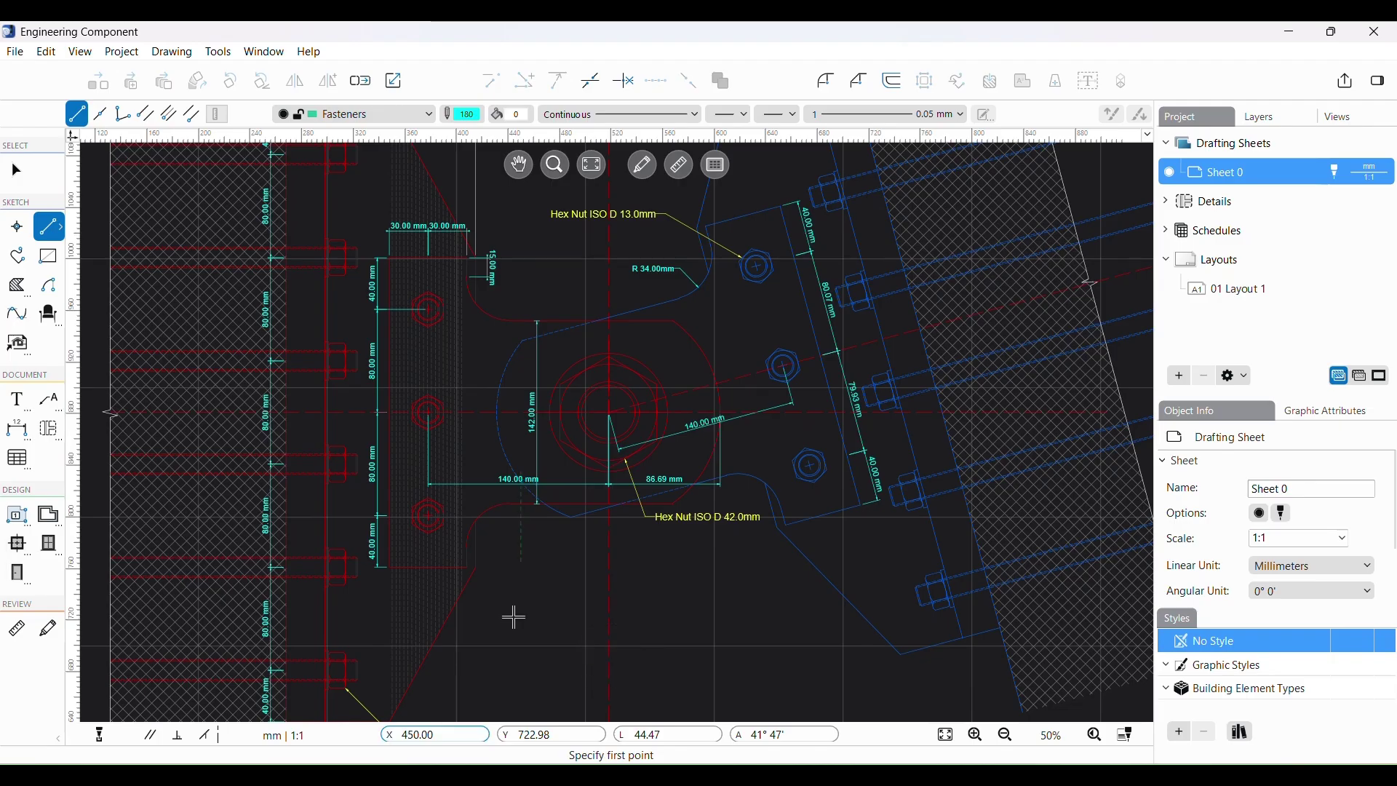
key("y")
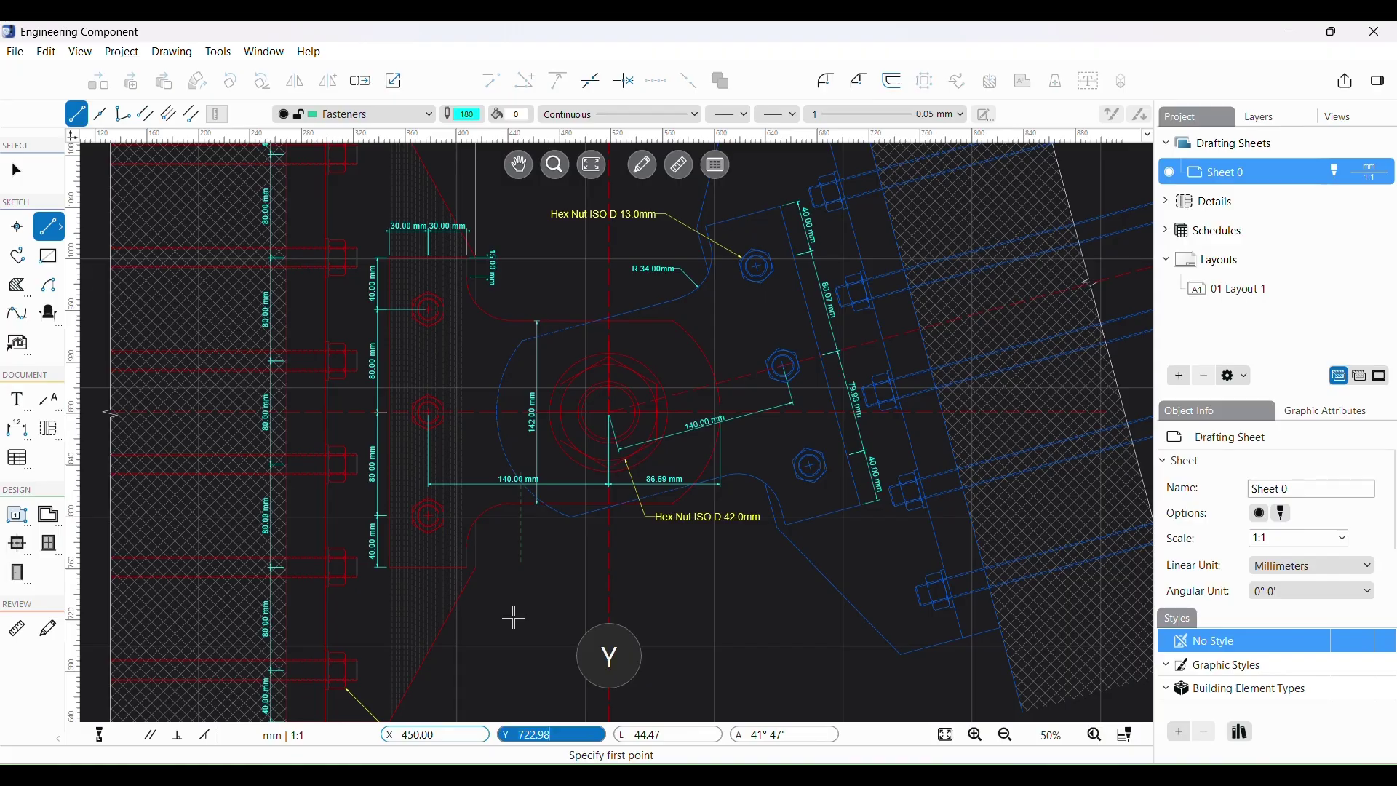
type("700")
key("Return")
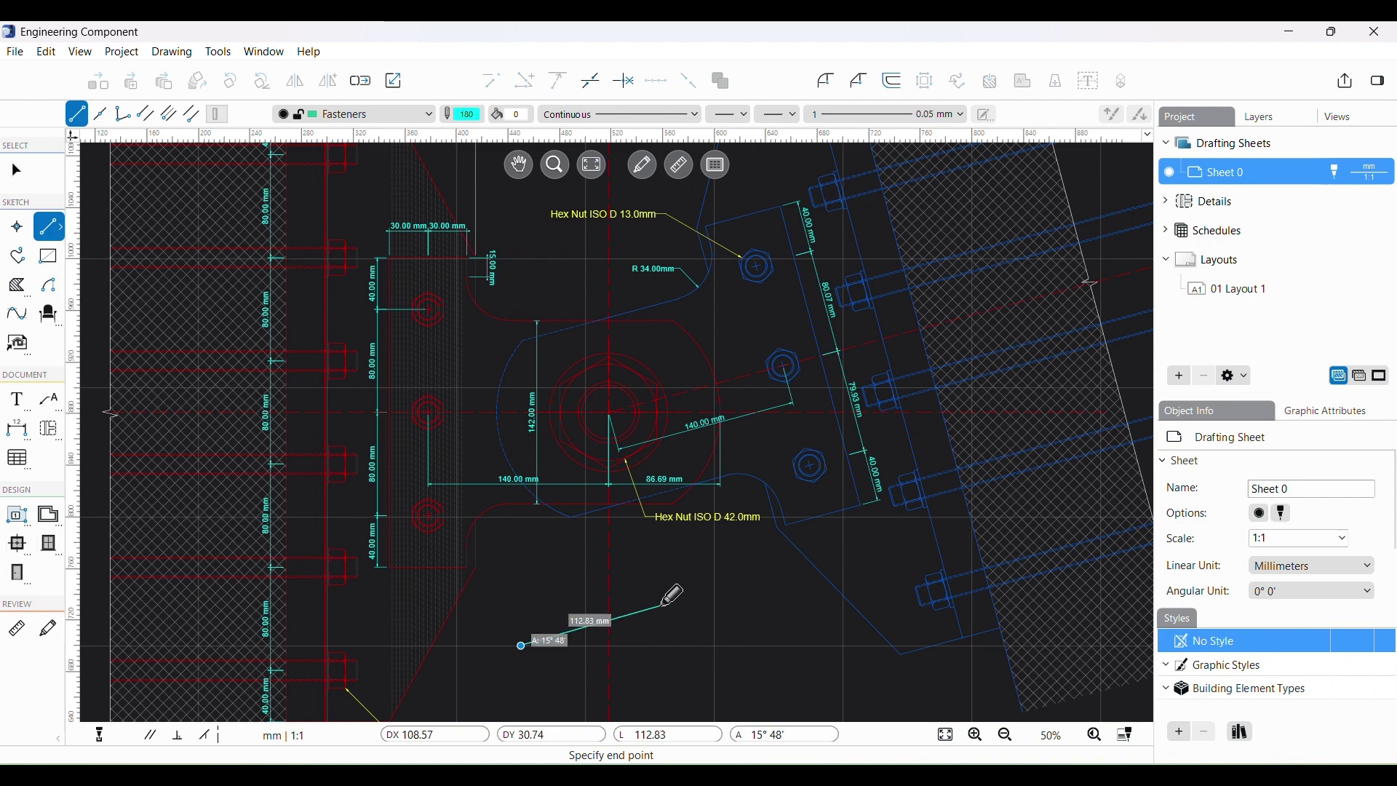
key("l")
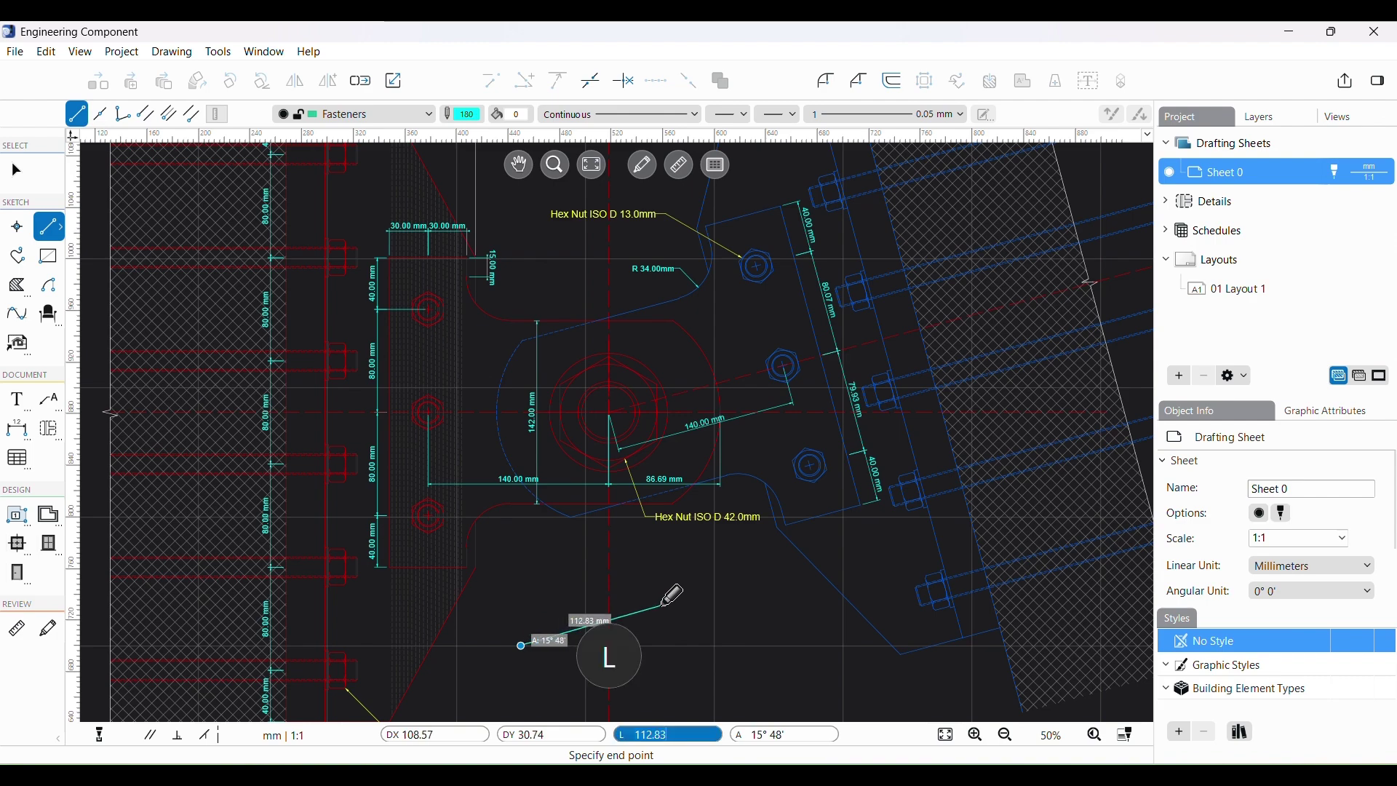
type("200")
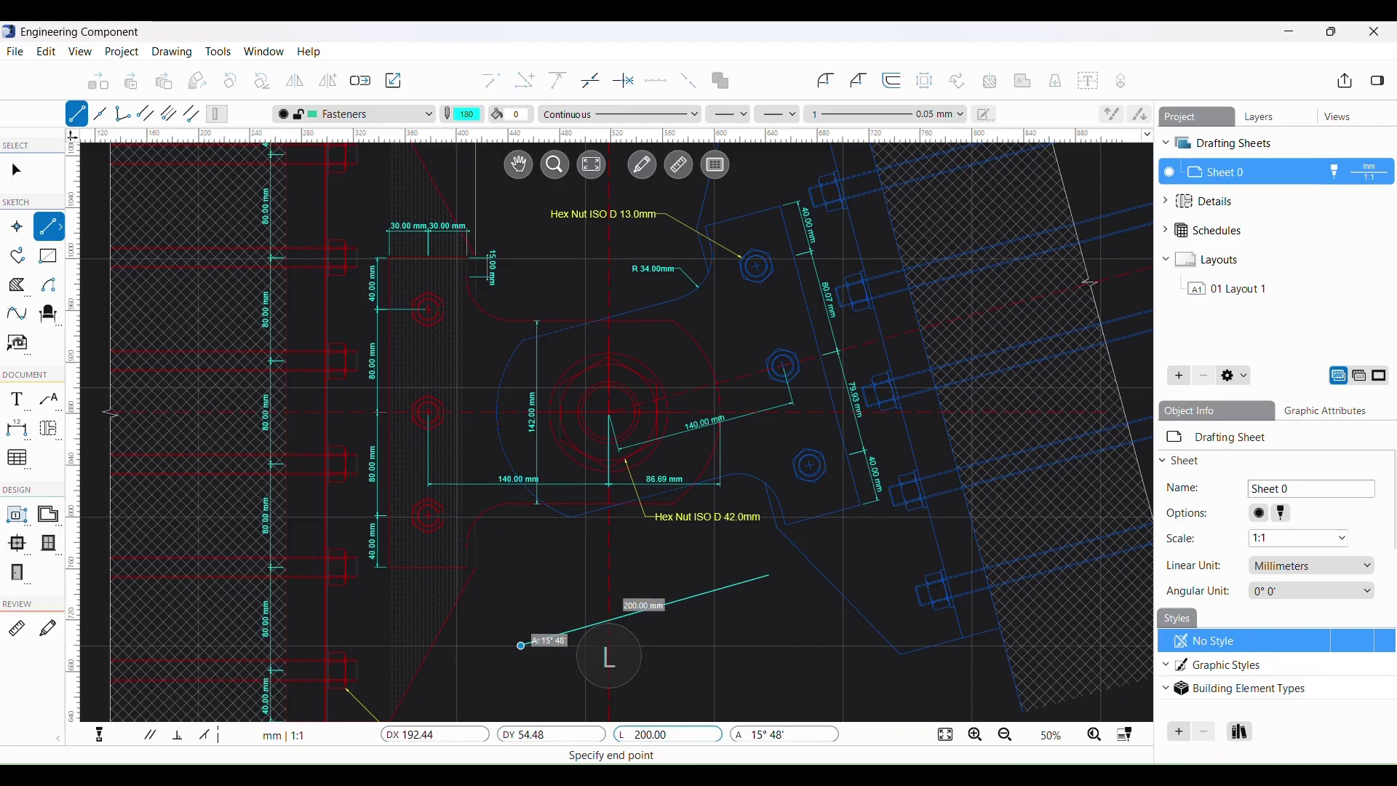
key("Escape")
Draw a line from the empty area below the blue plate, constrained perpendicular to the plate's sloping lower edge
left_click(717, 646)
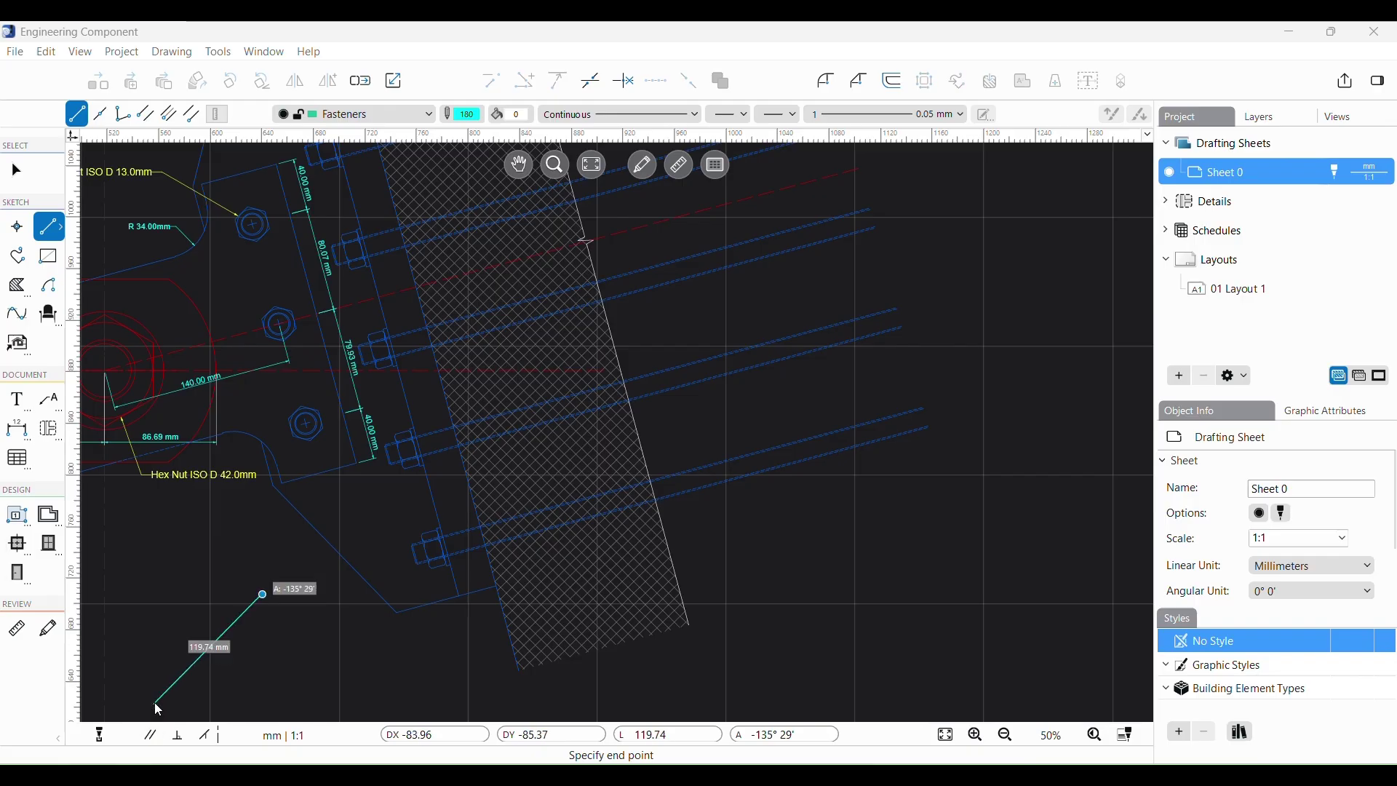
left_click(177, 735)
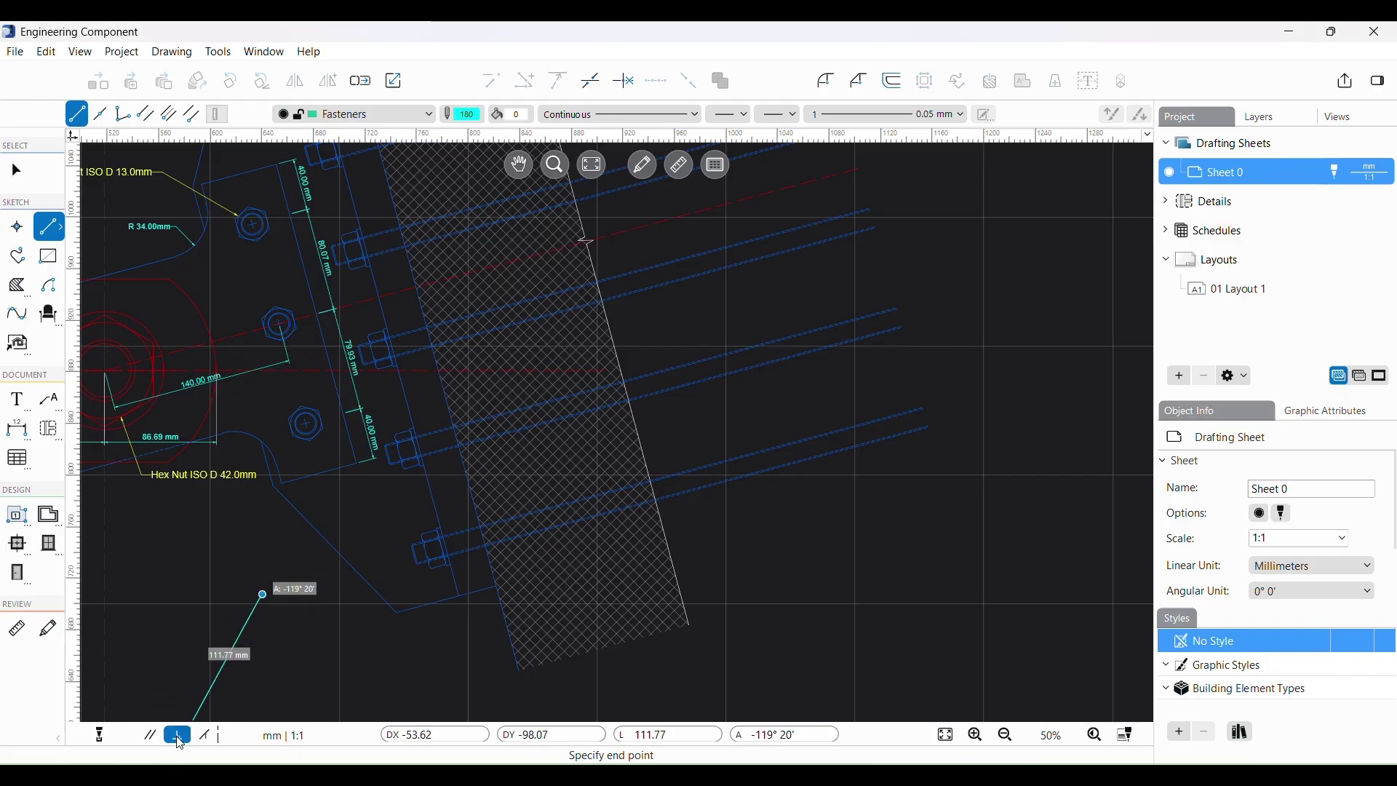
left_click(322, 534)
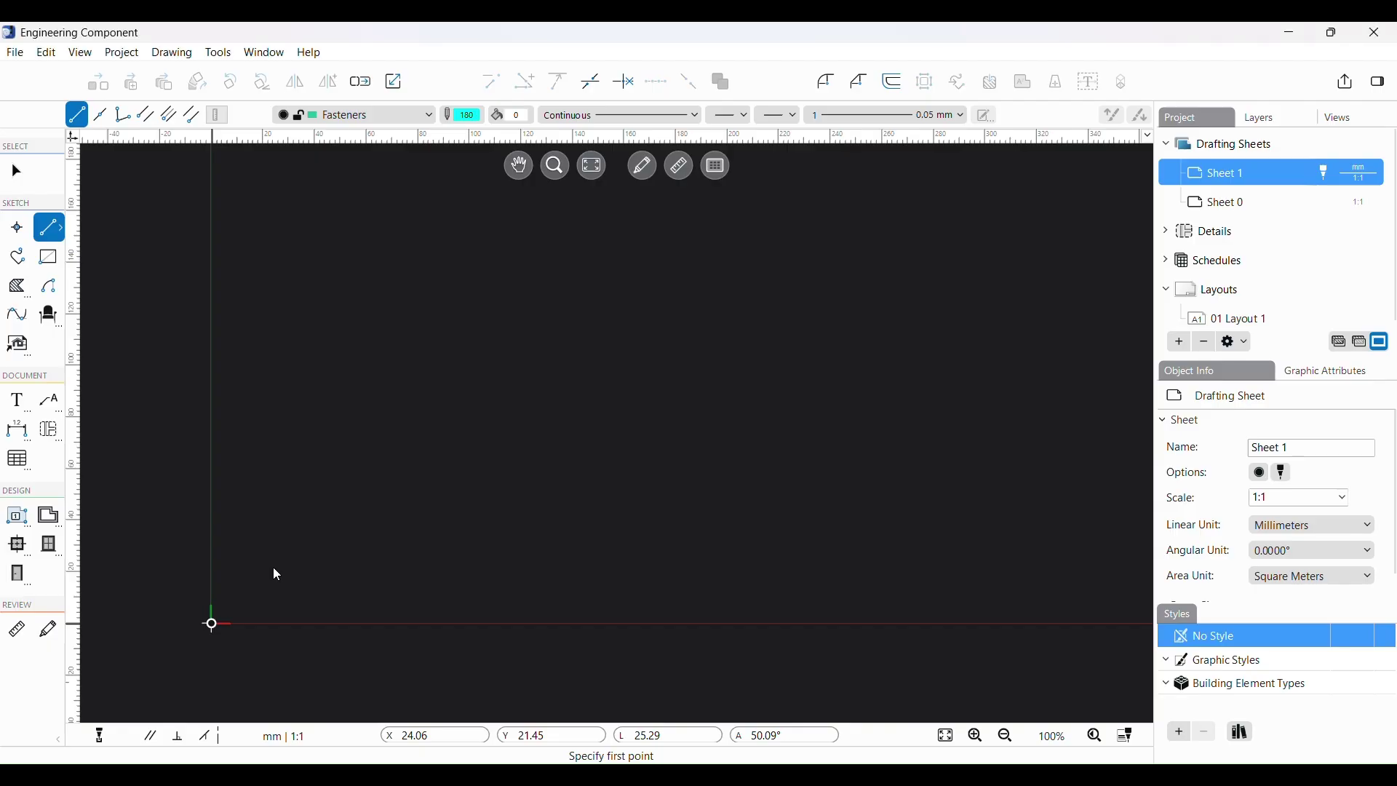
key("x")
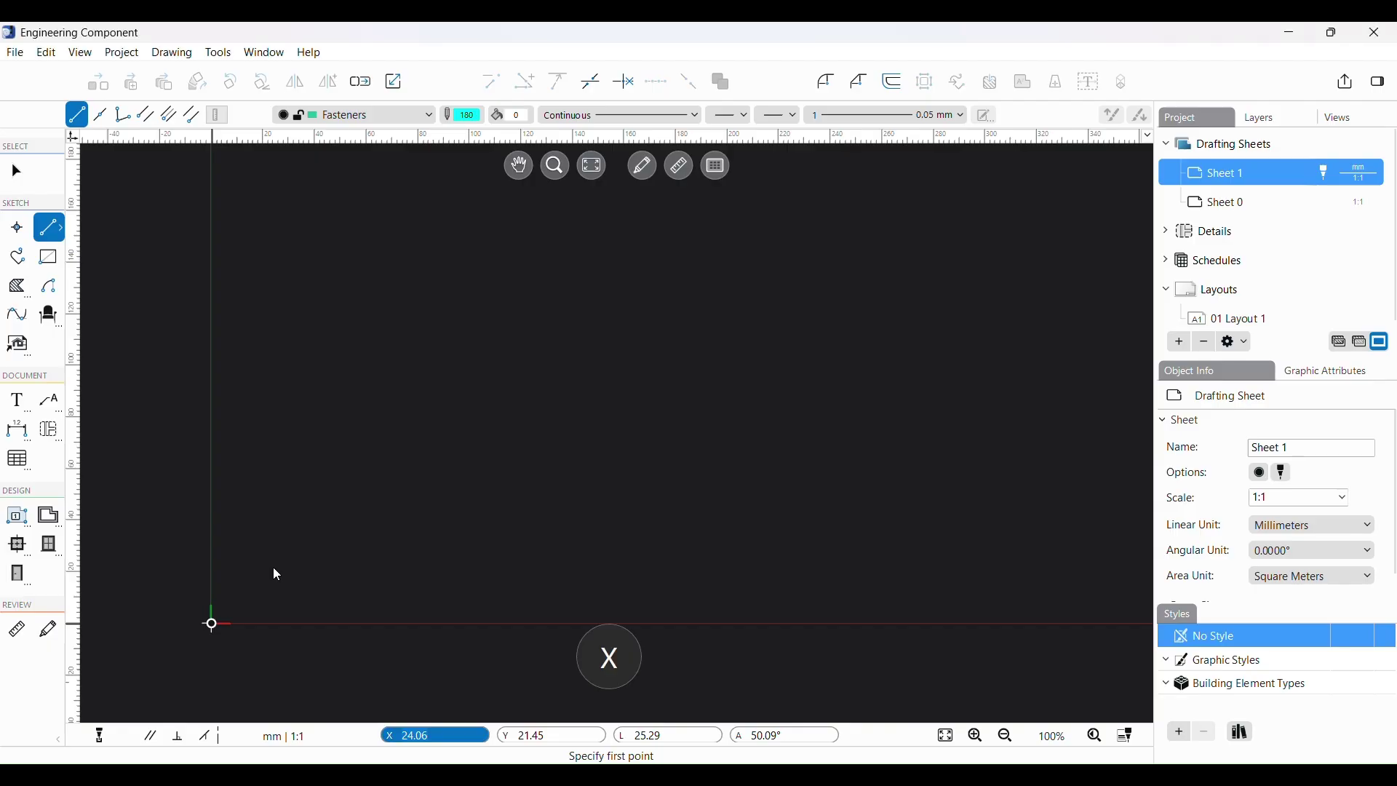
key("y")
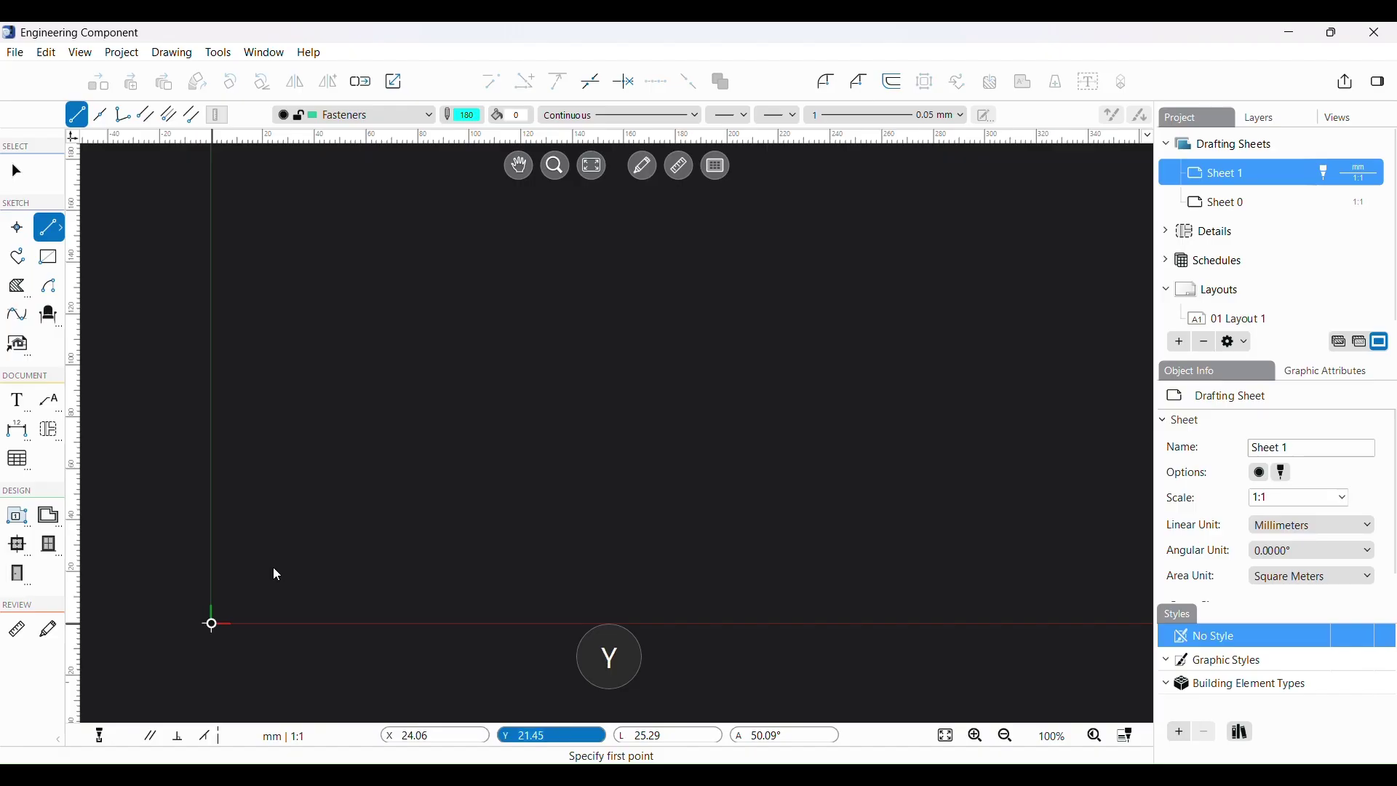
key("l")
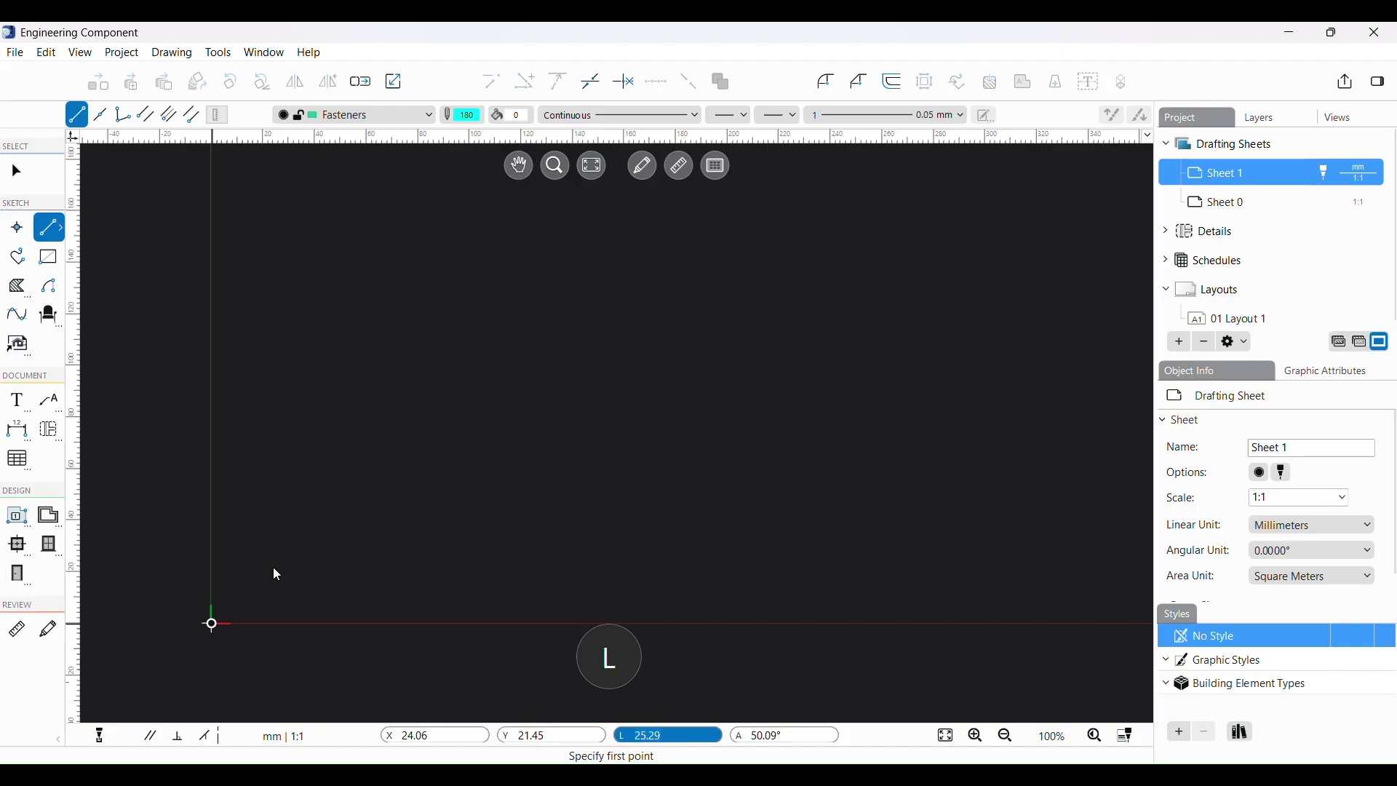
key("a")
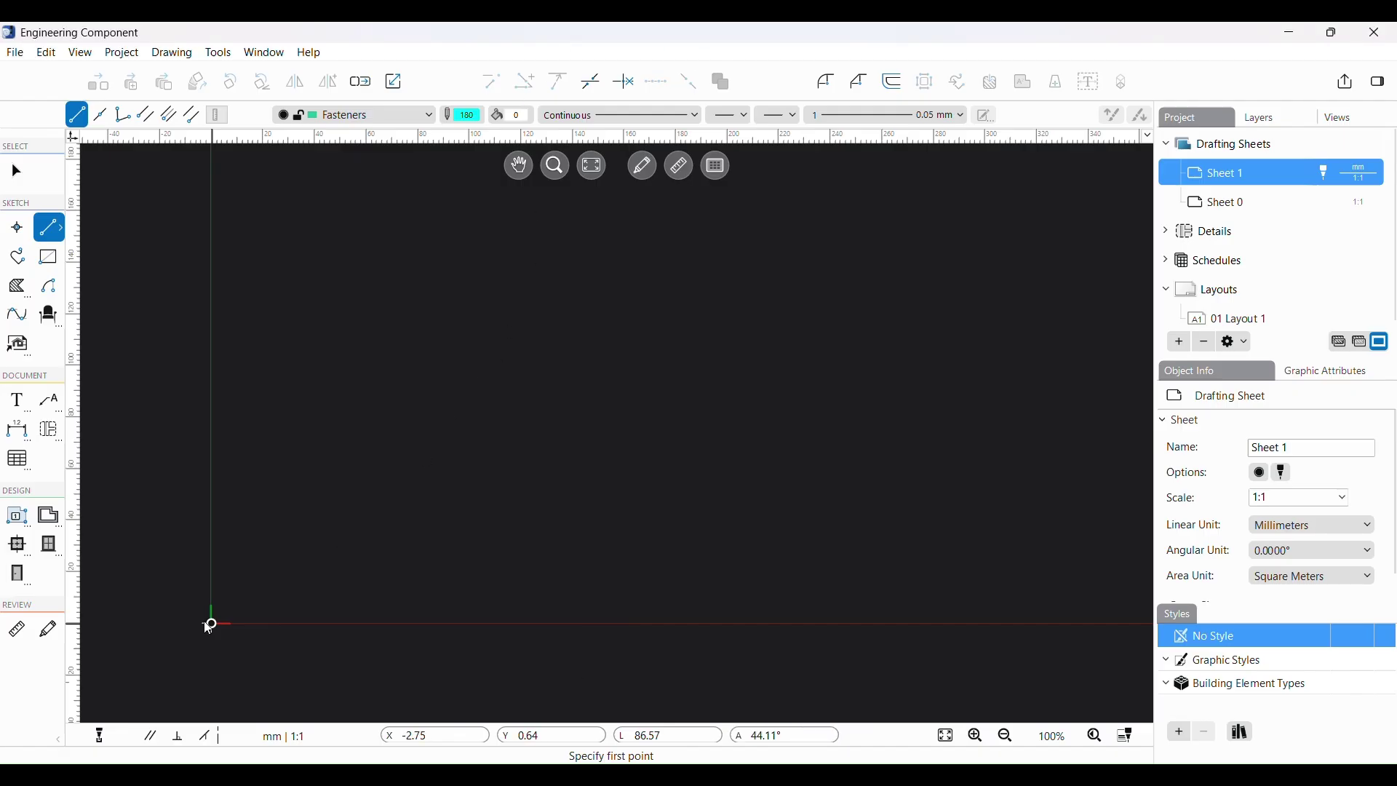
Draw a line from the origin of Sheet 1 with its length given as the sum 100+20+60
left_click(212, 624)
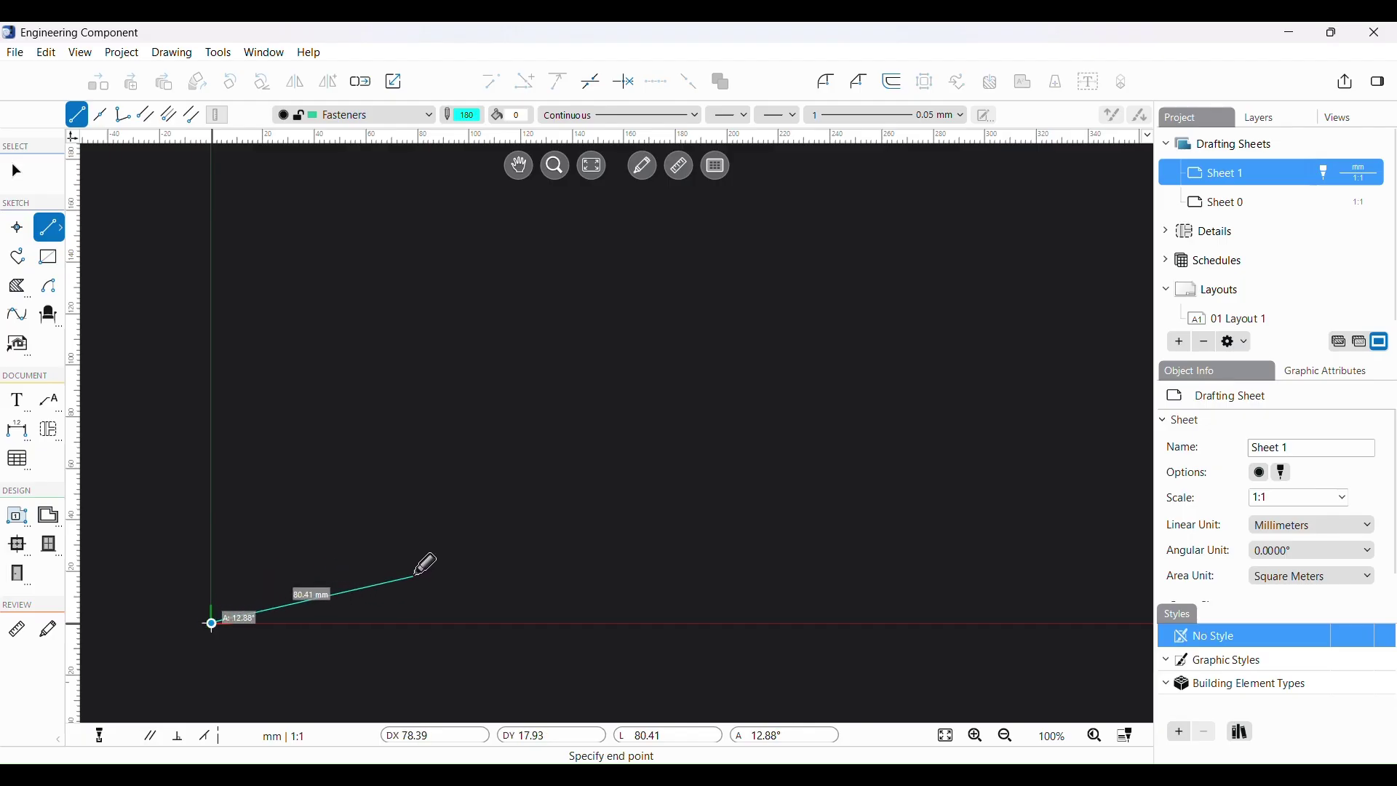
key("l")
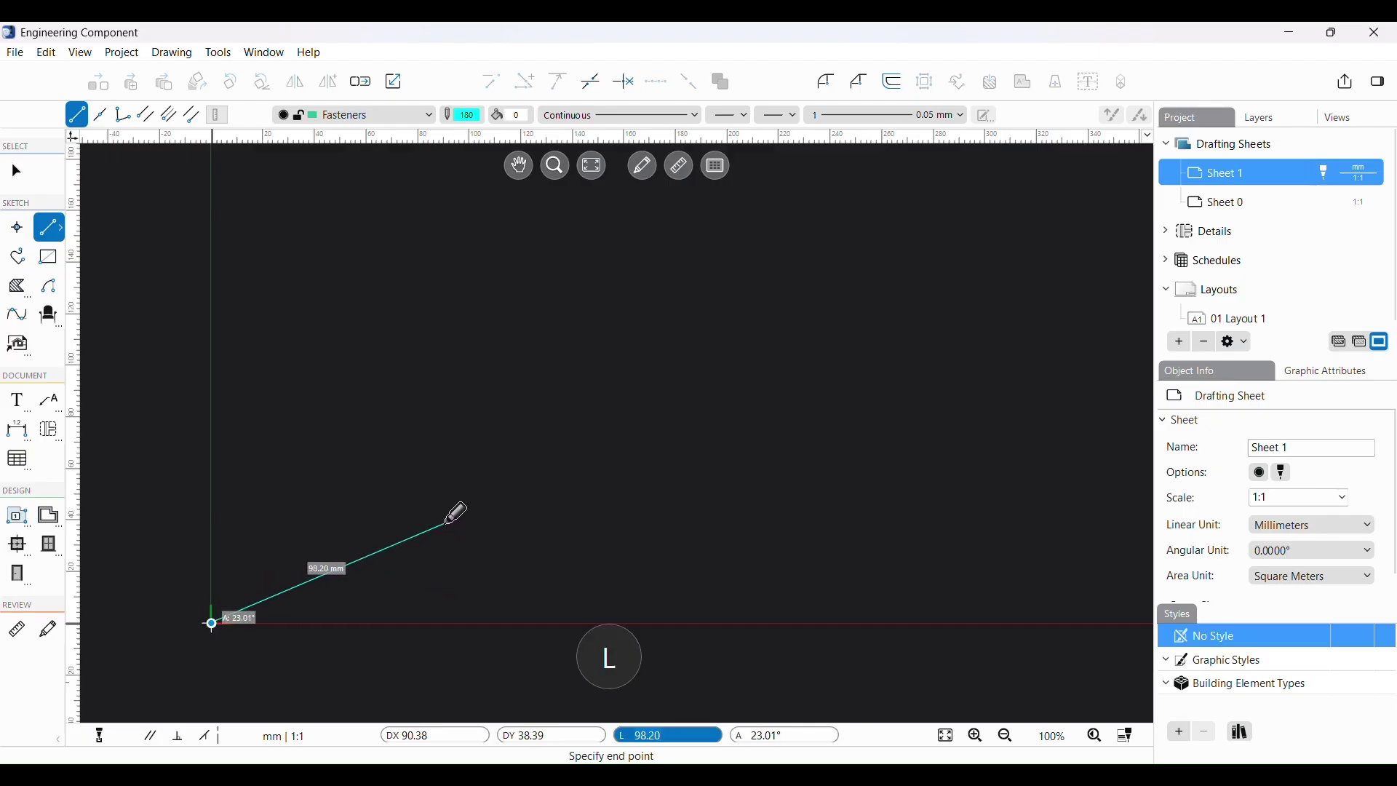
type("100+20+60")
key("Return")
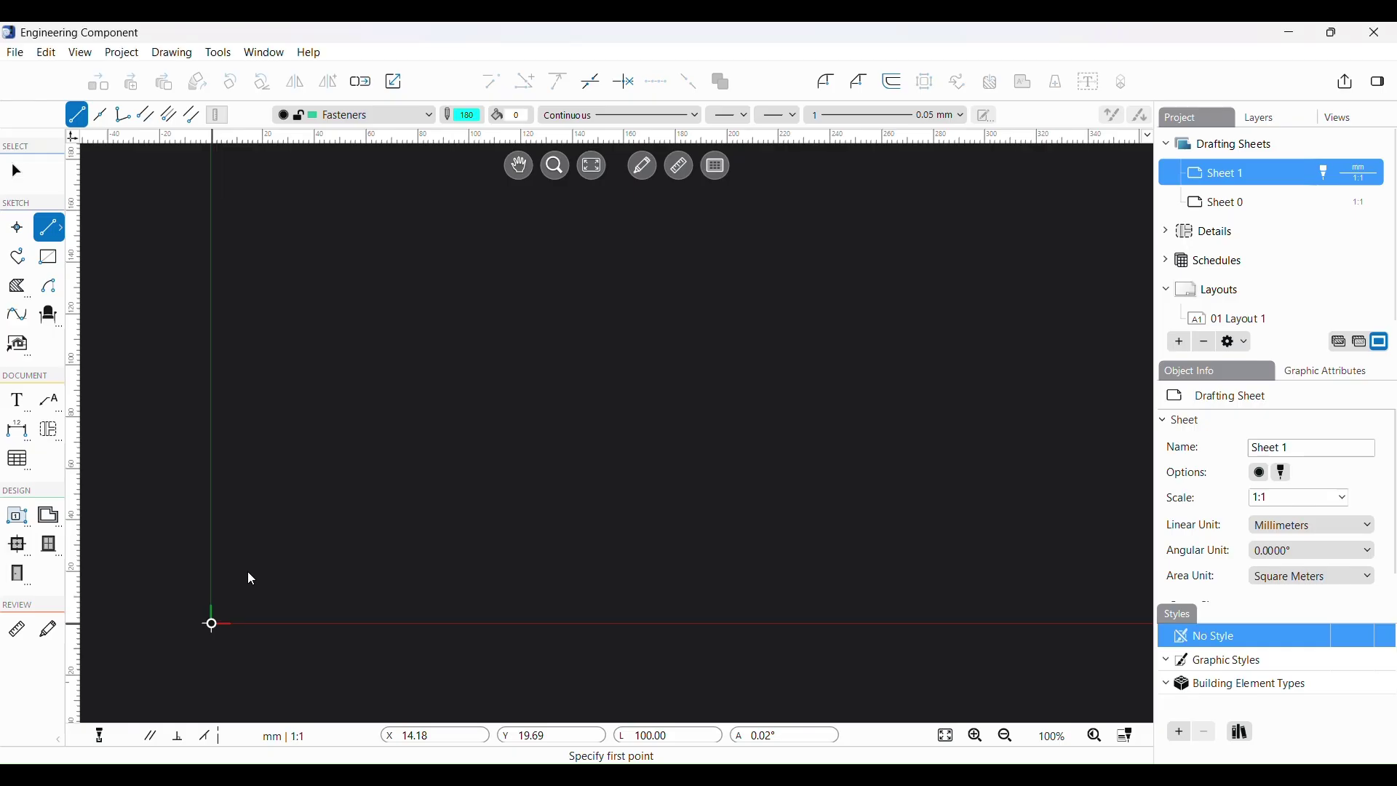
Draw a line starting at X 20, Y 20 and ending at the relative offset DX 100, DY 100
type("x")
type("2")
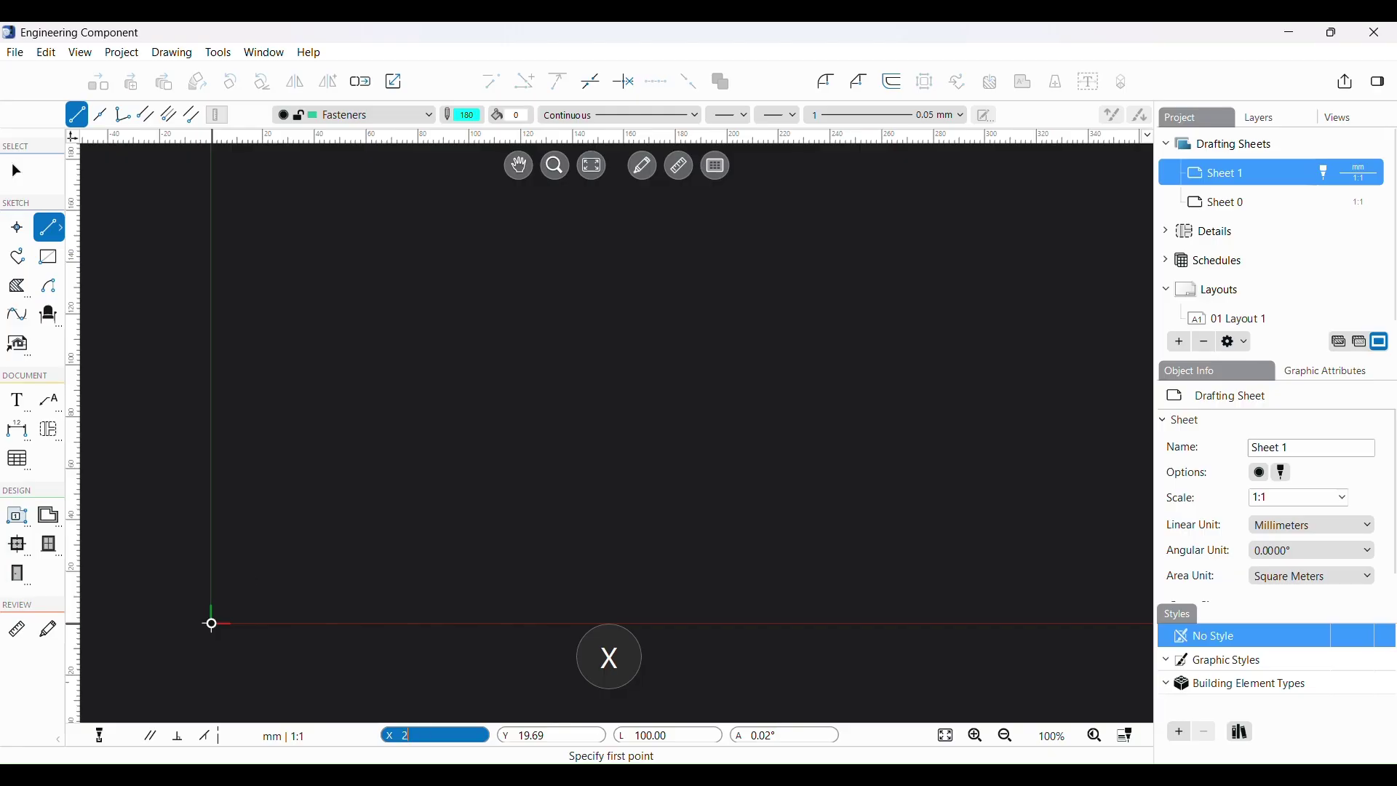
type("0")
type("y")
type("2")
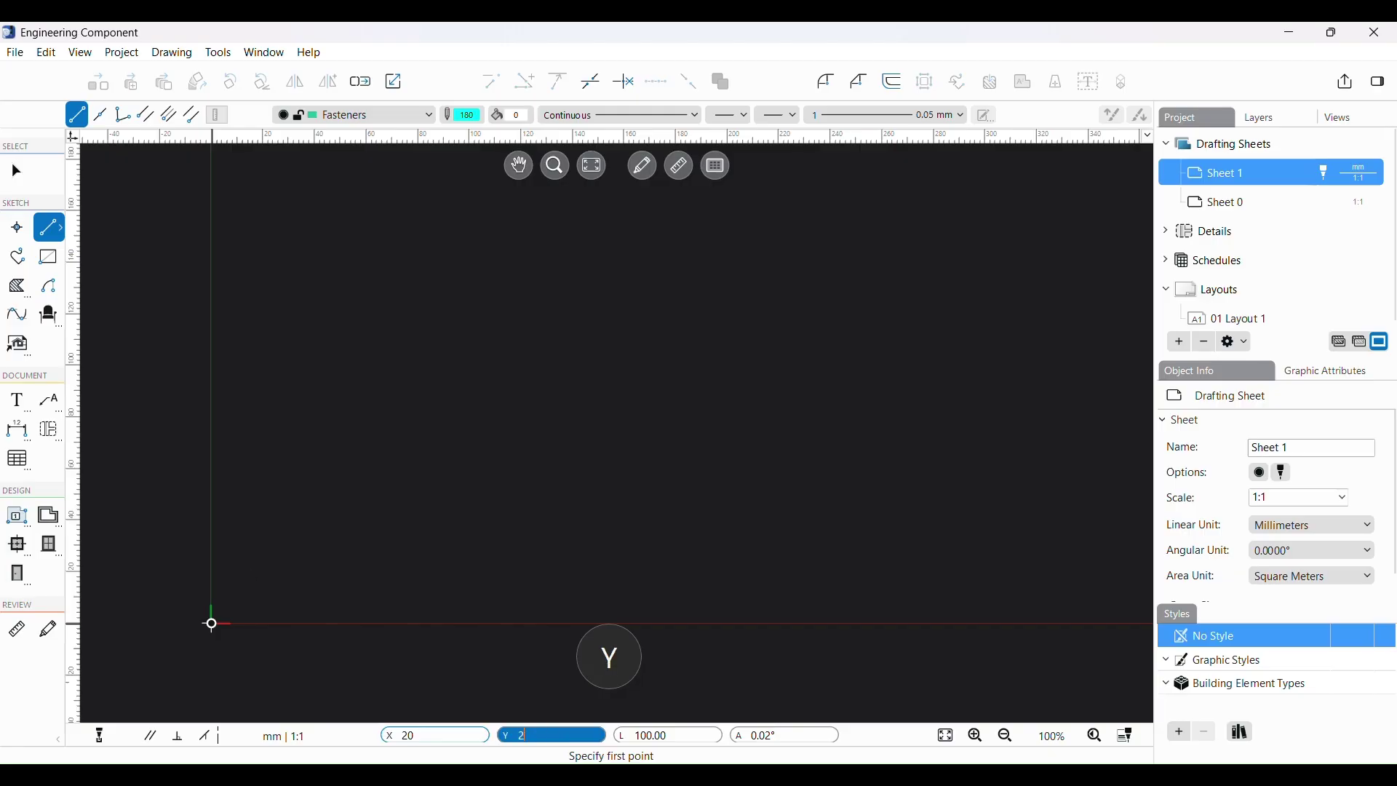
type("0")
key("Return")
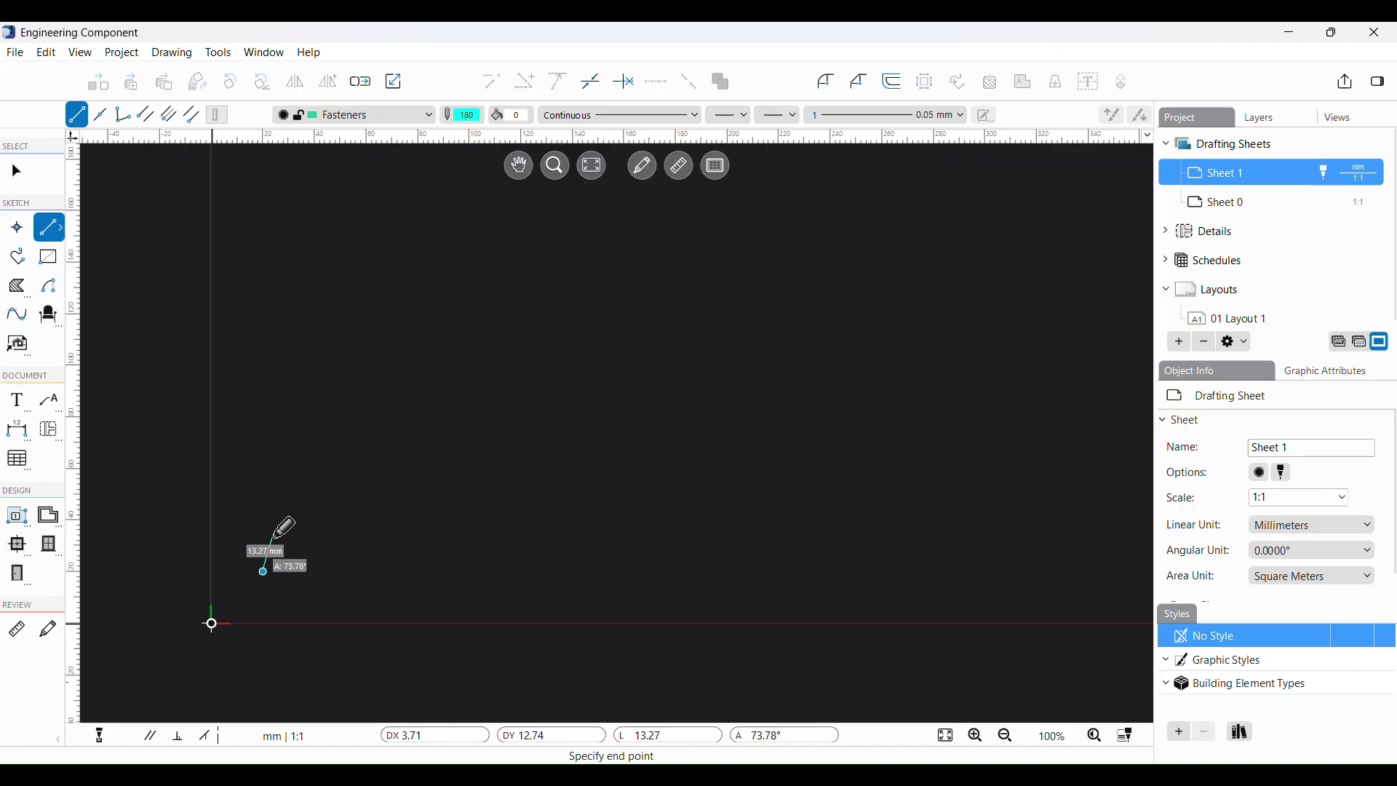
key("Tab")
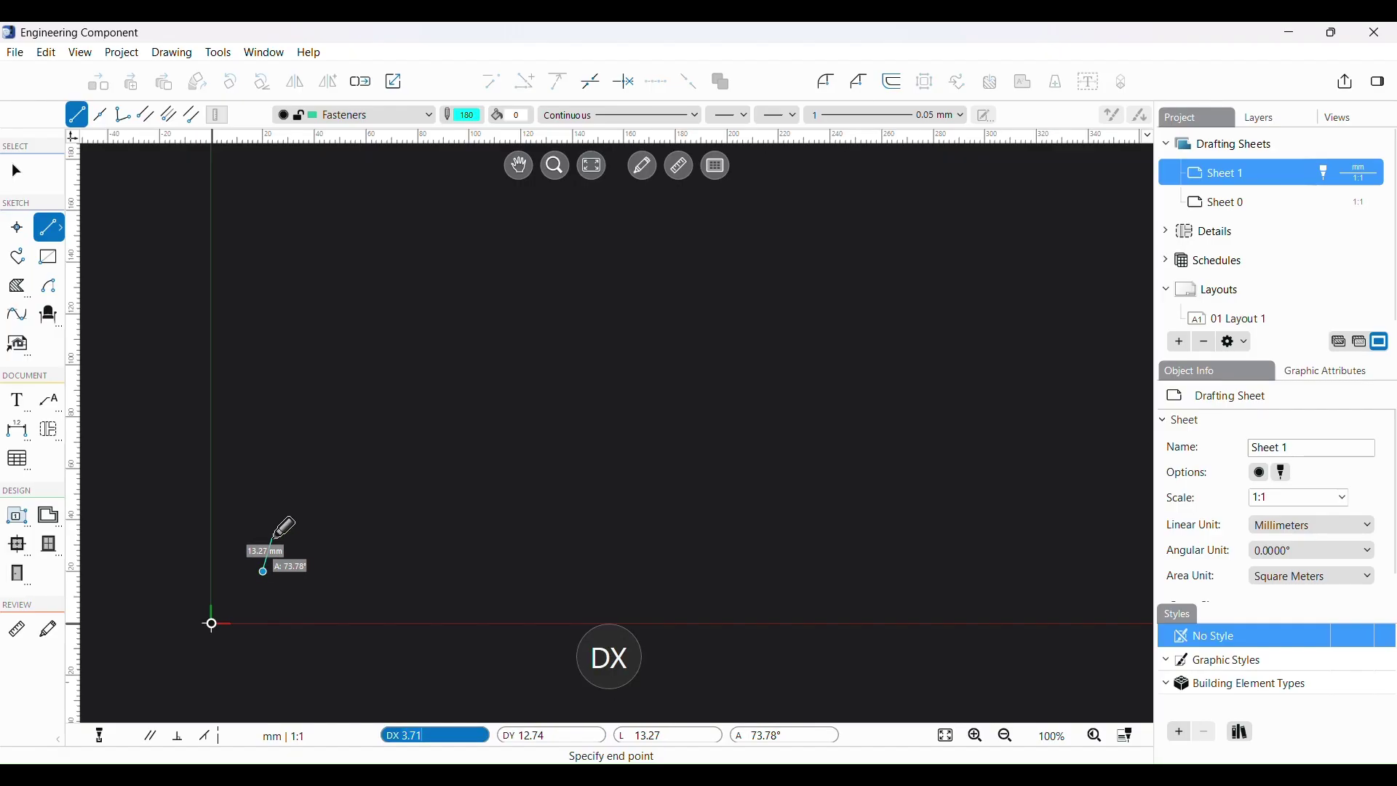
type("100")
key("Tab")
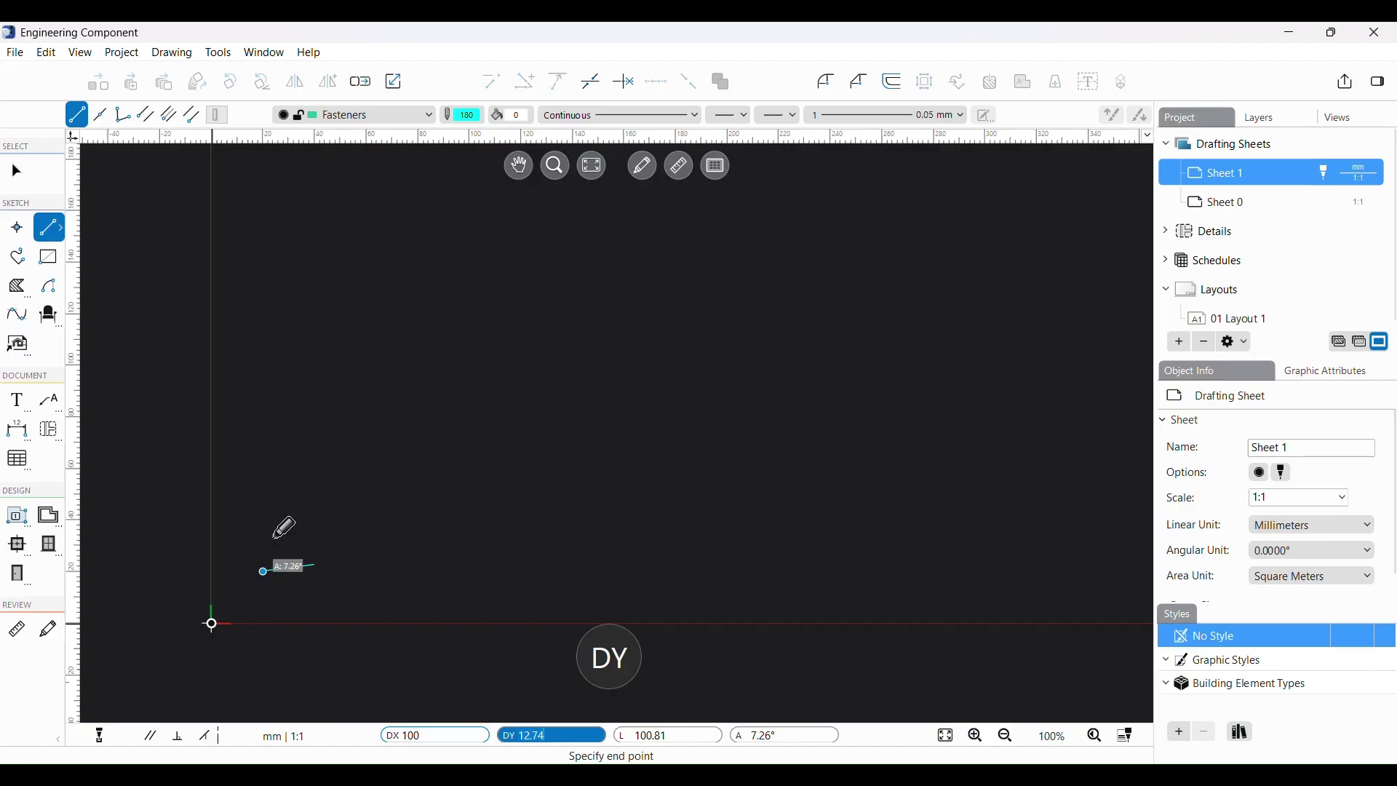
type("100")
key("Return")
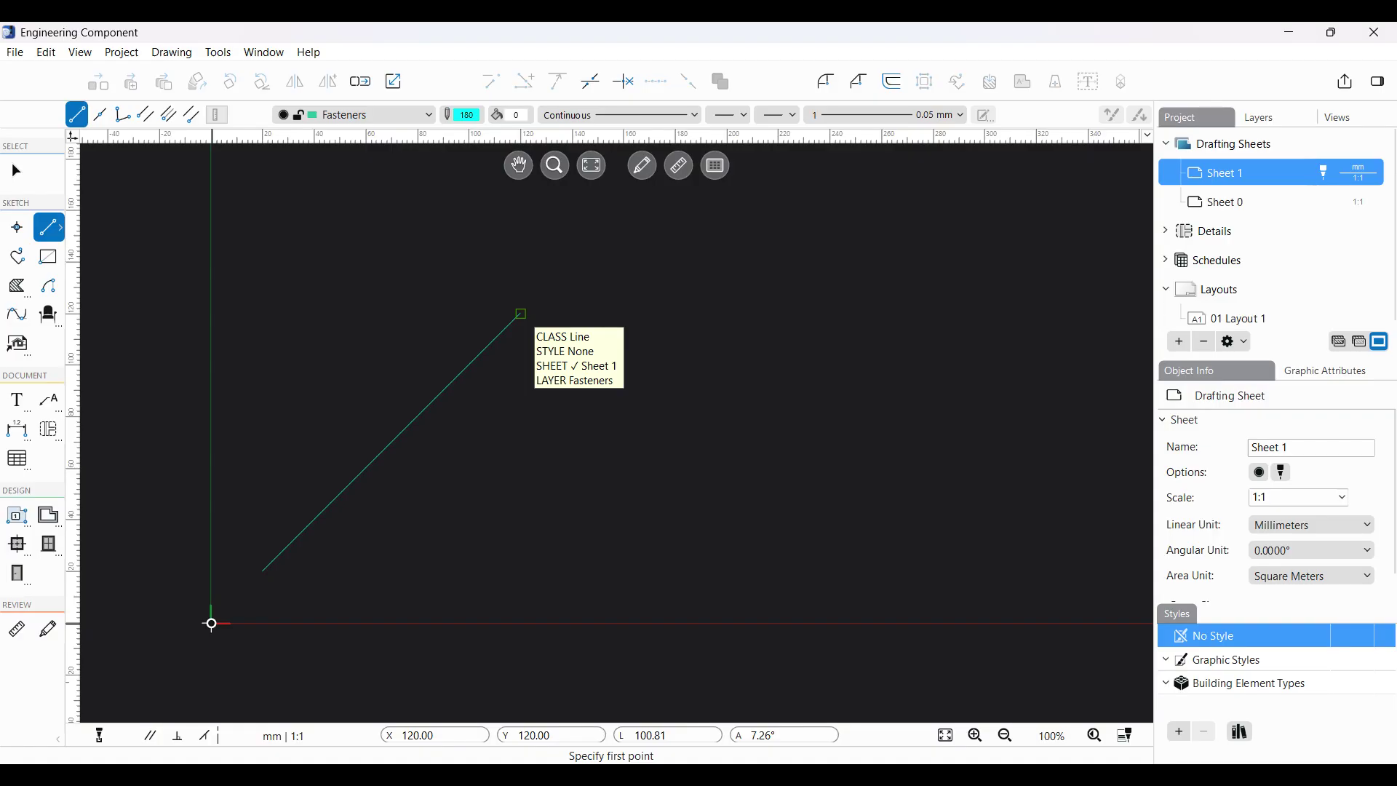
Draw a horizontal line from the diagonal line's upper end at X 120, Y 120 with offset DX 50, DY 0
type("x")
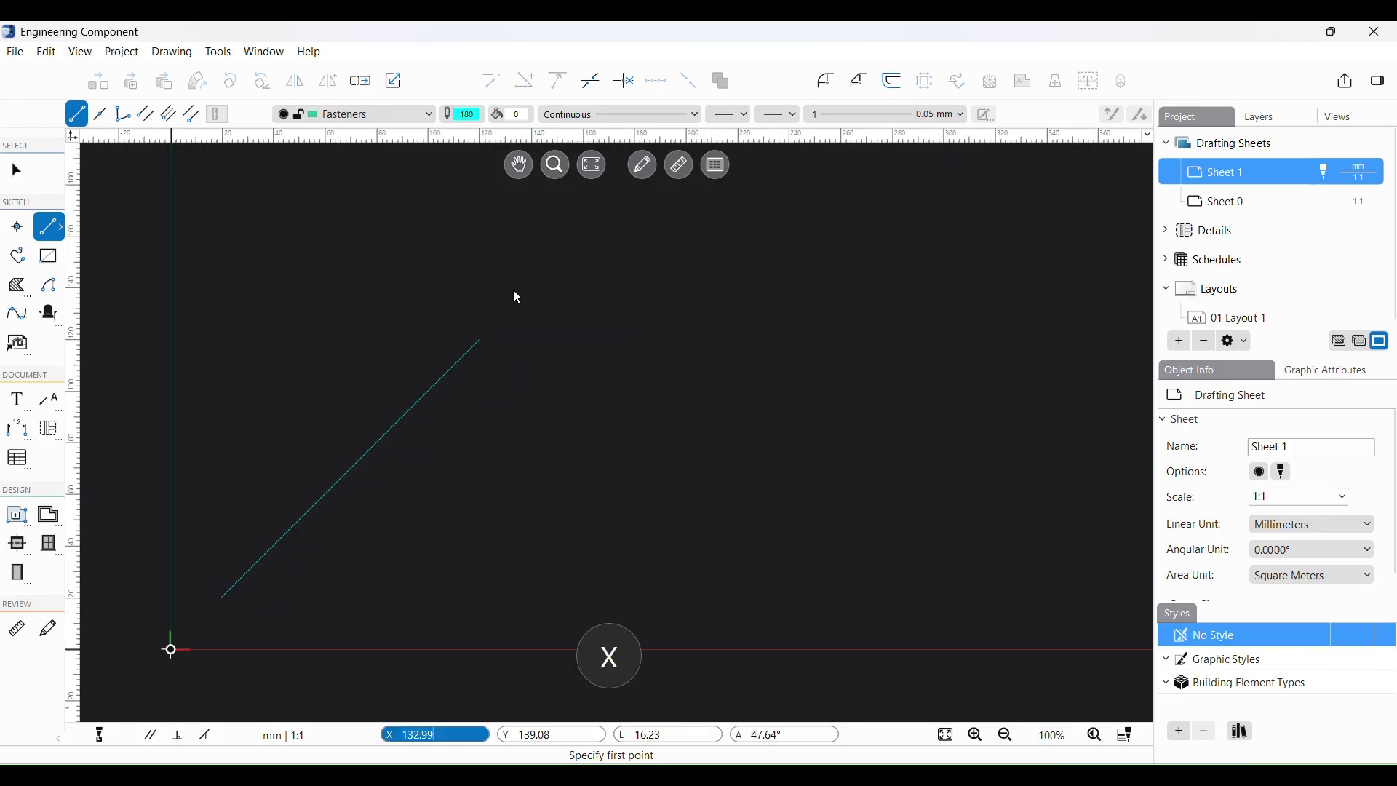
type("1")
type("2")
type("0")
type("y")
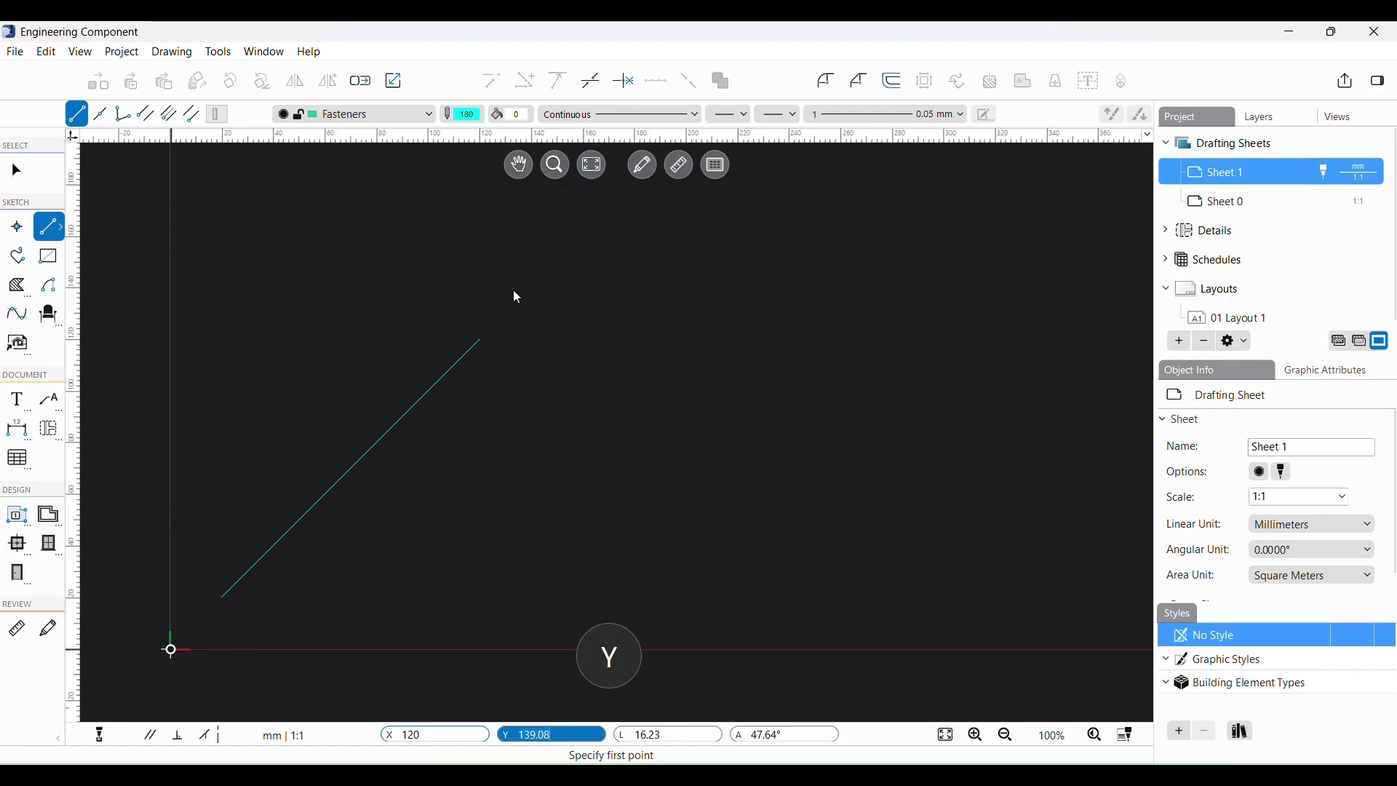
type("120")
key("Return")
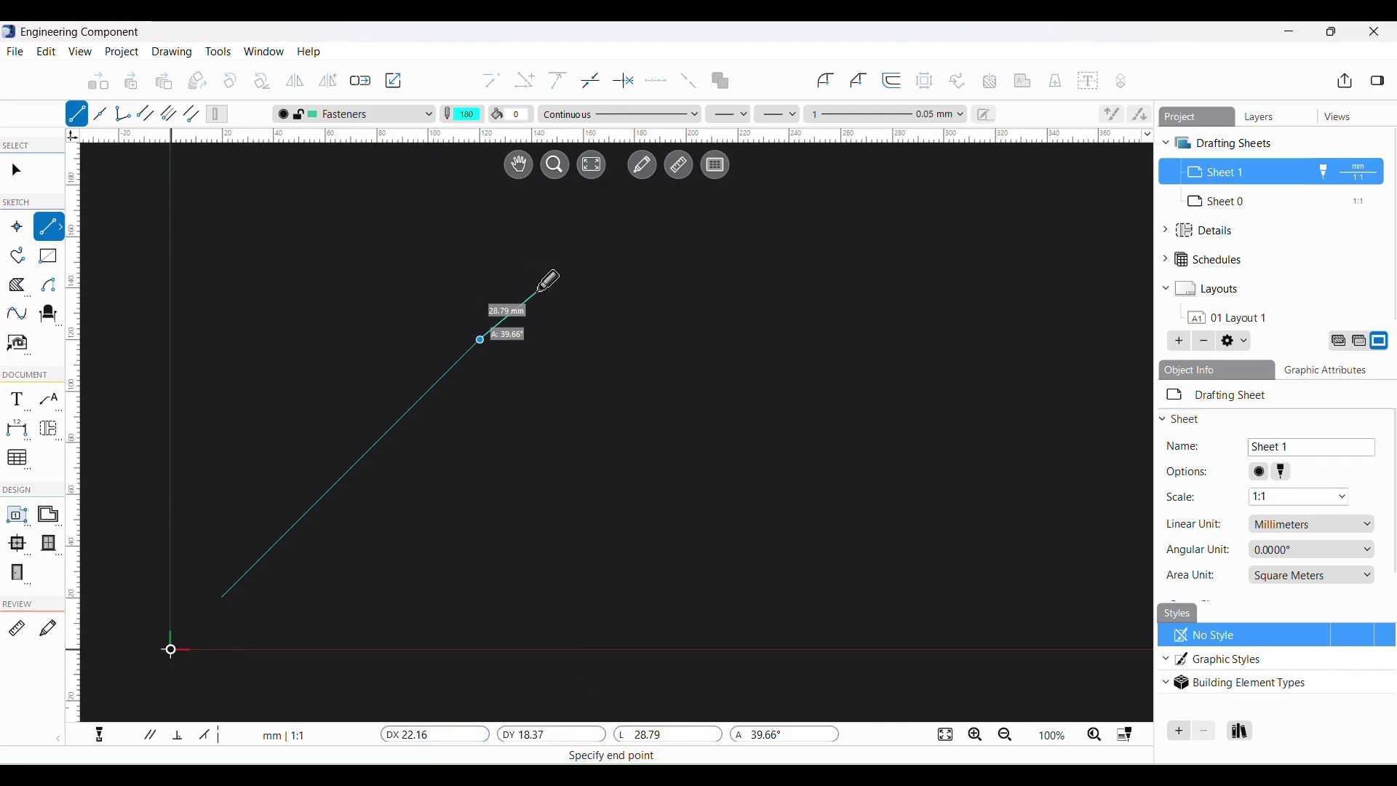
key("Tab")
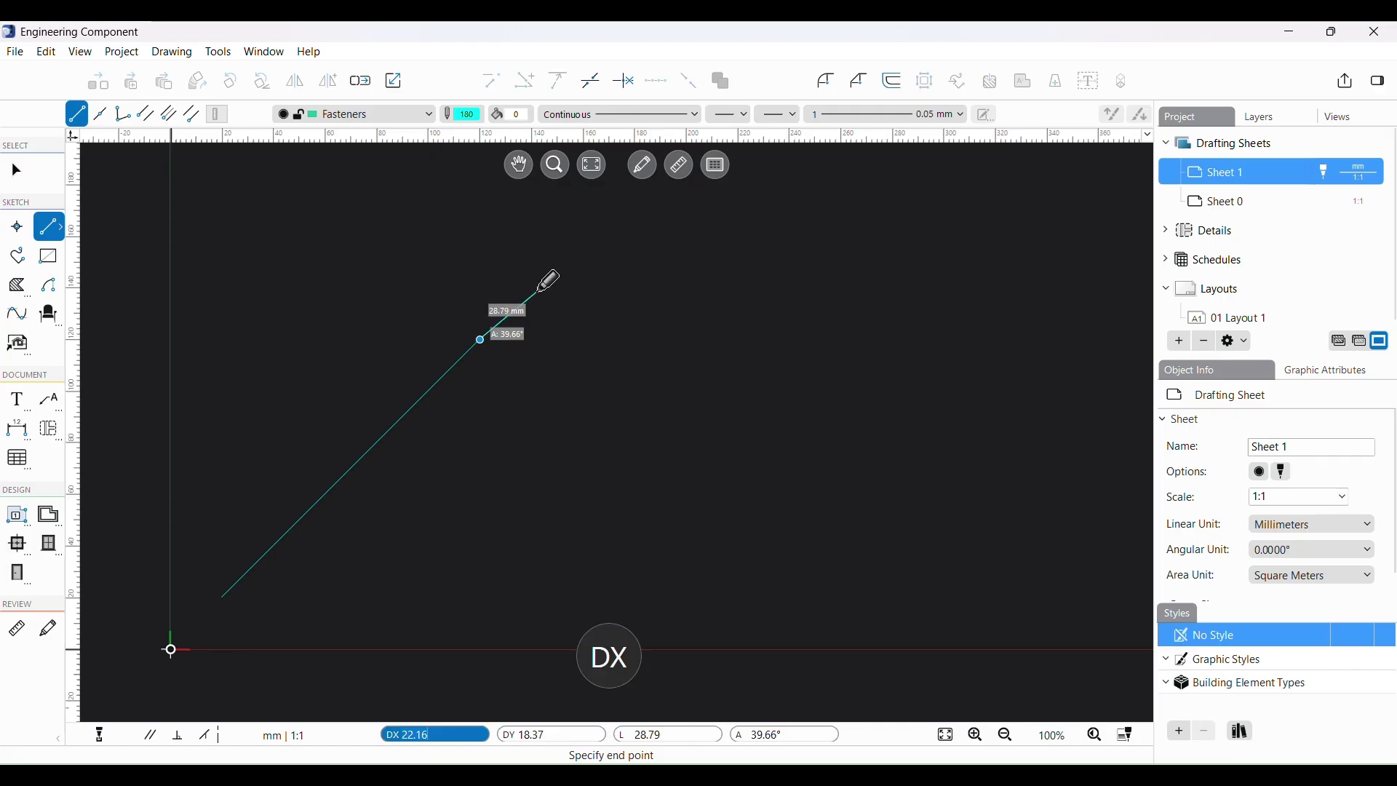
type("50")
key("Tab")
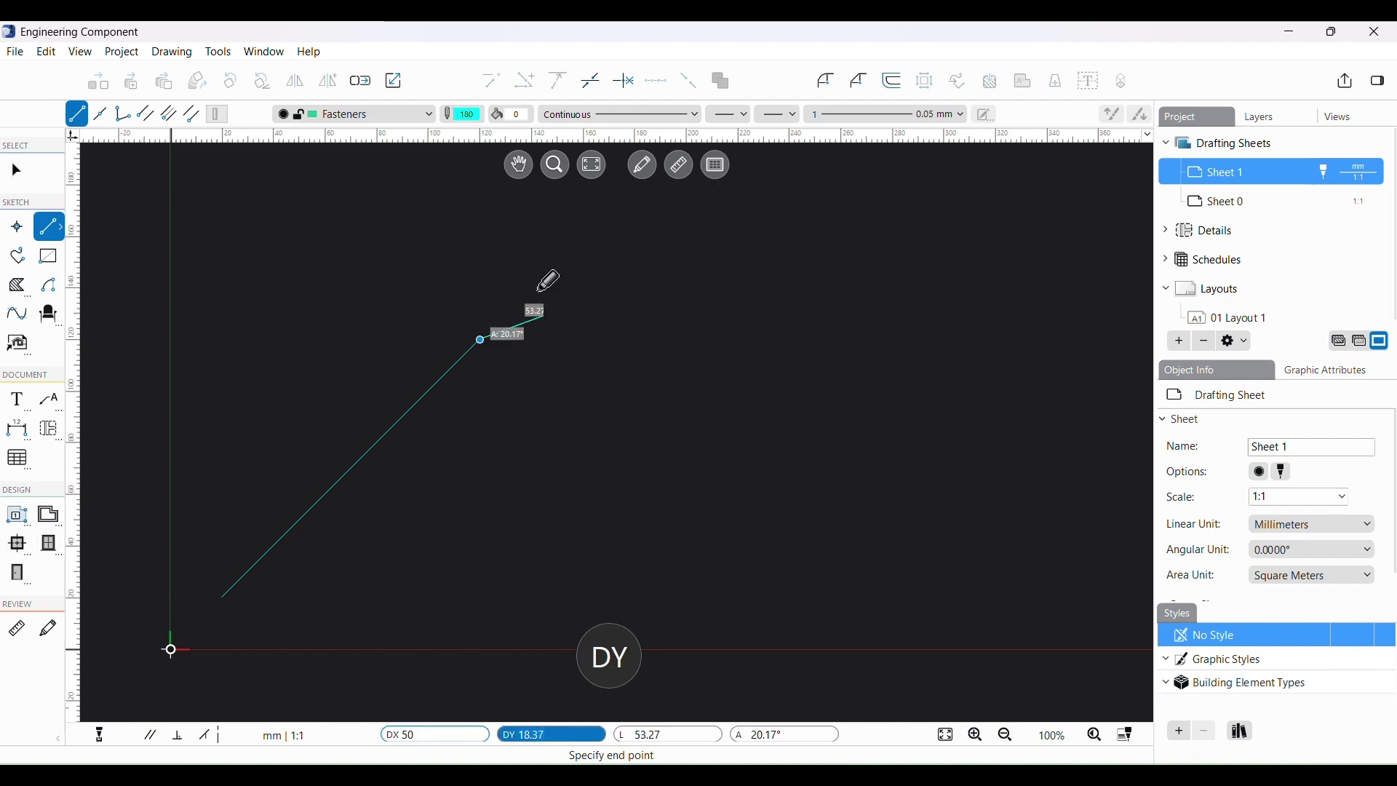
type("0")
key("Return")
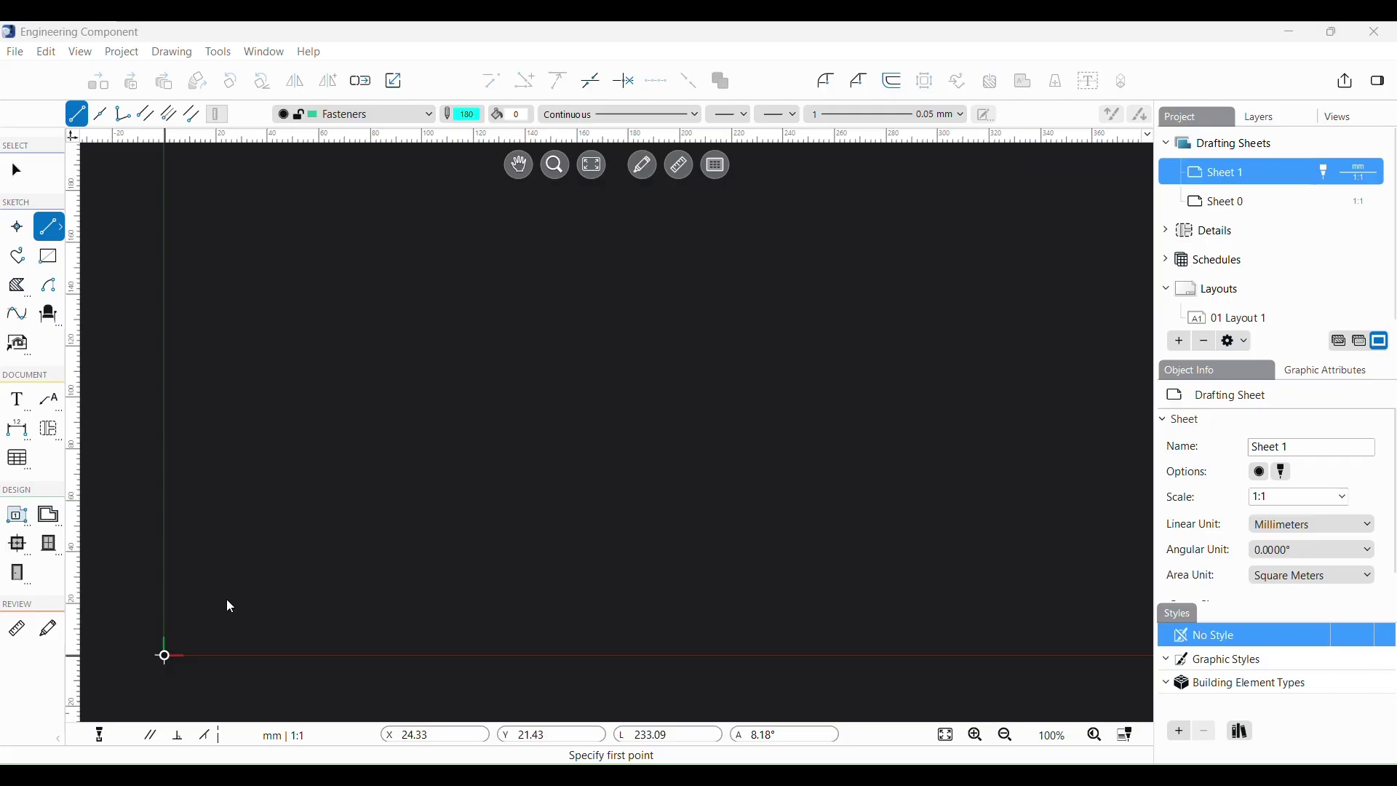
left_click(229, 596)
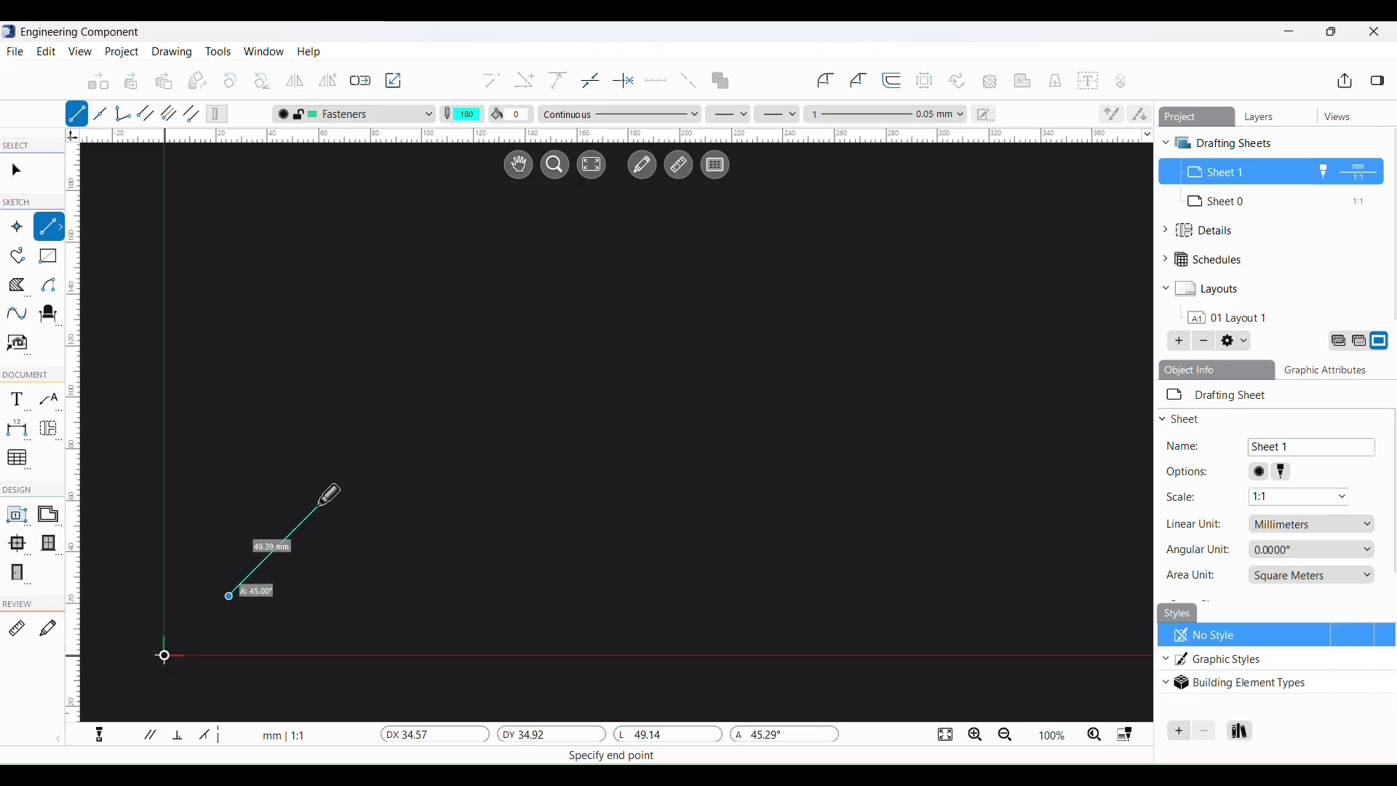
key("l")
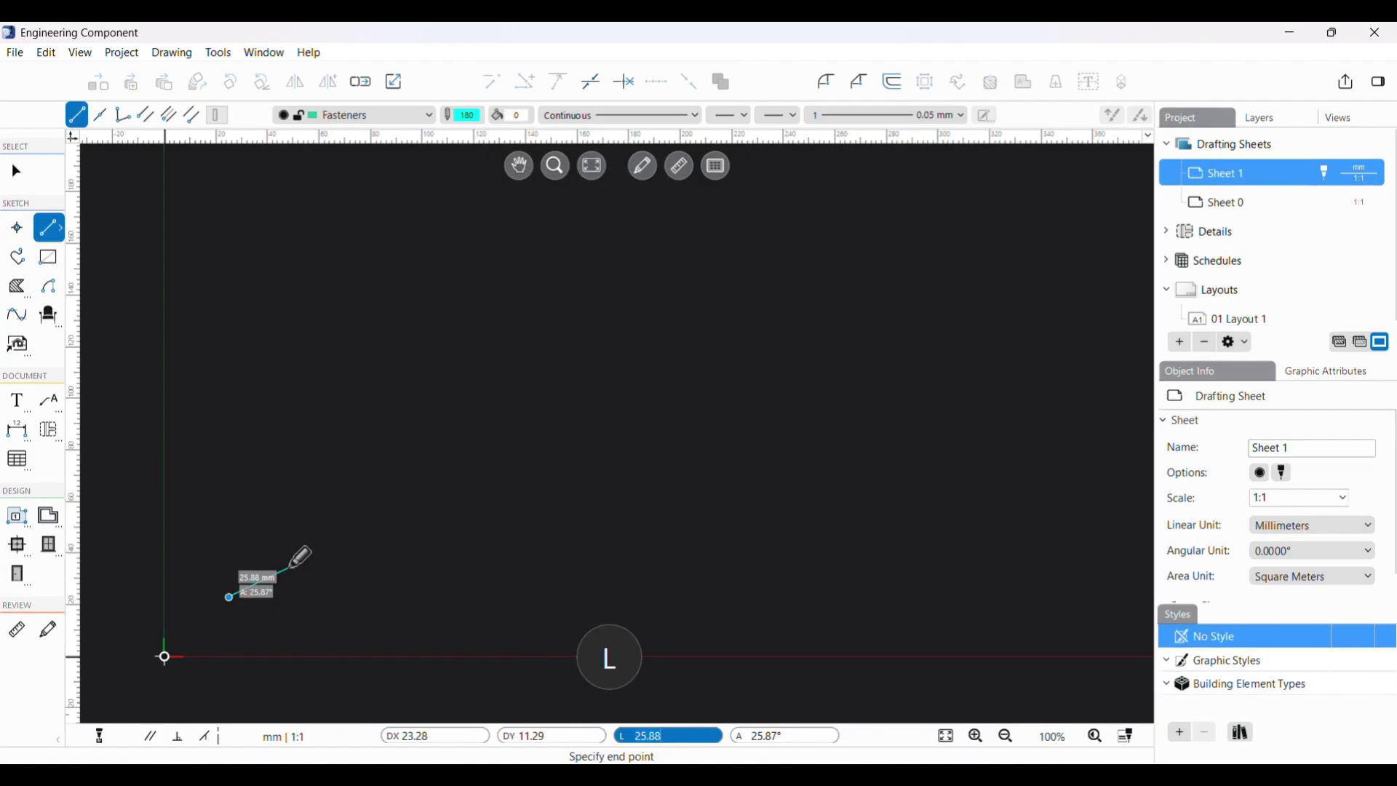
key("Escape")
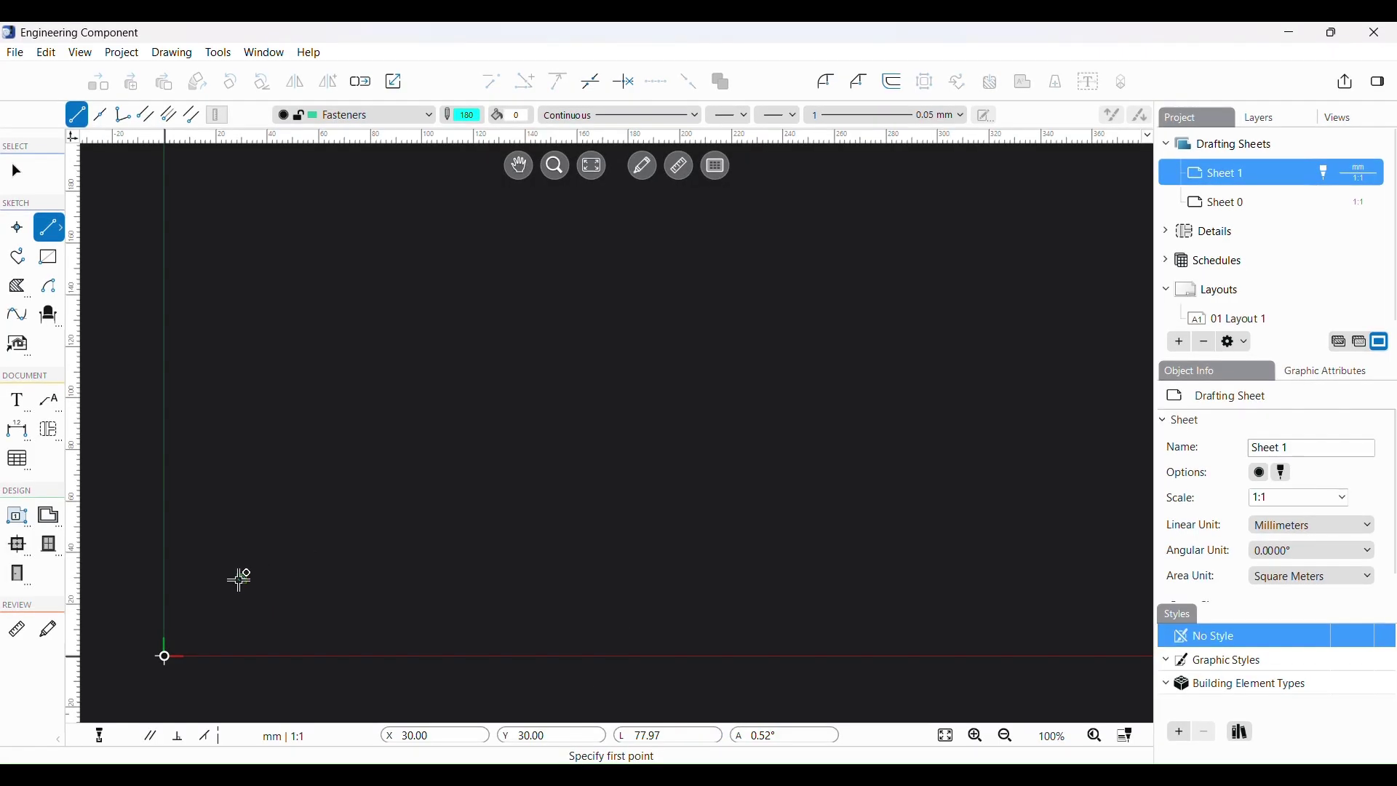
Draw a 100 mm line from the point at X 30, Y 30, rising at about 30°
left_click(241, 578)
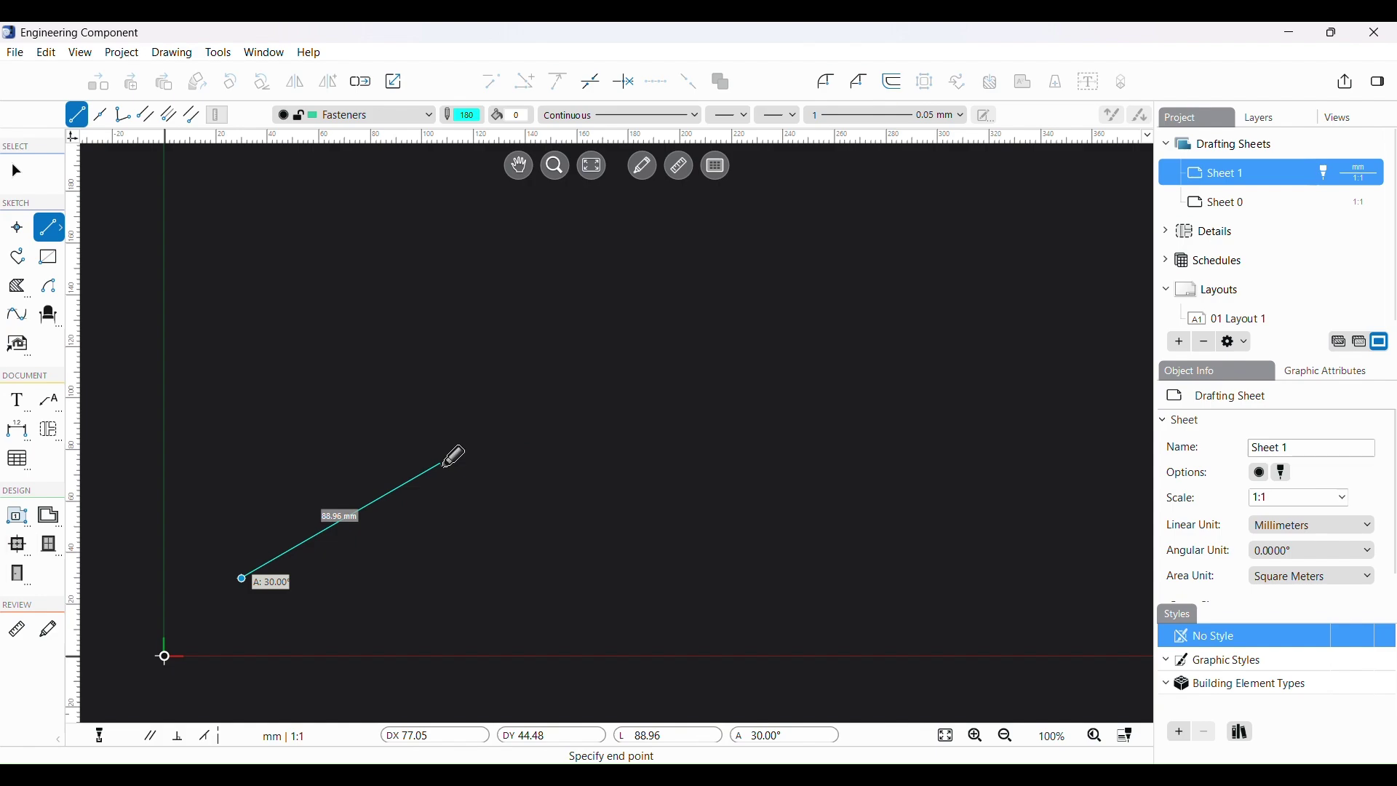
key("l")
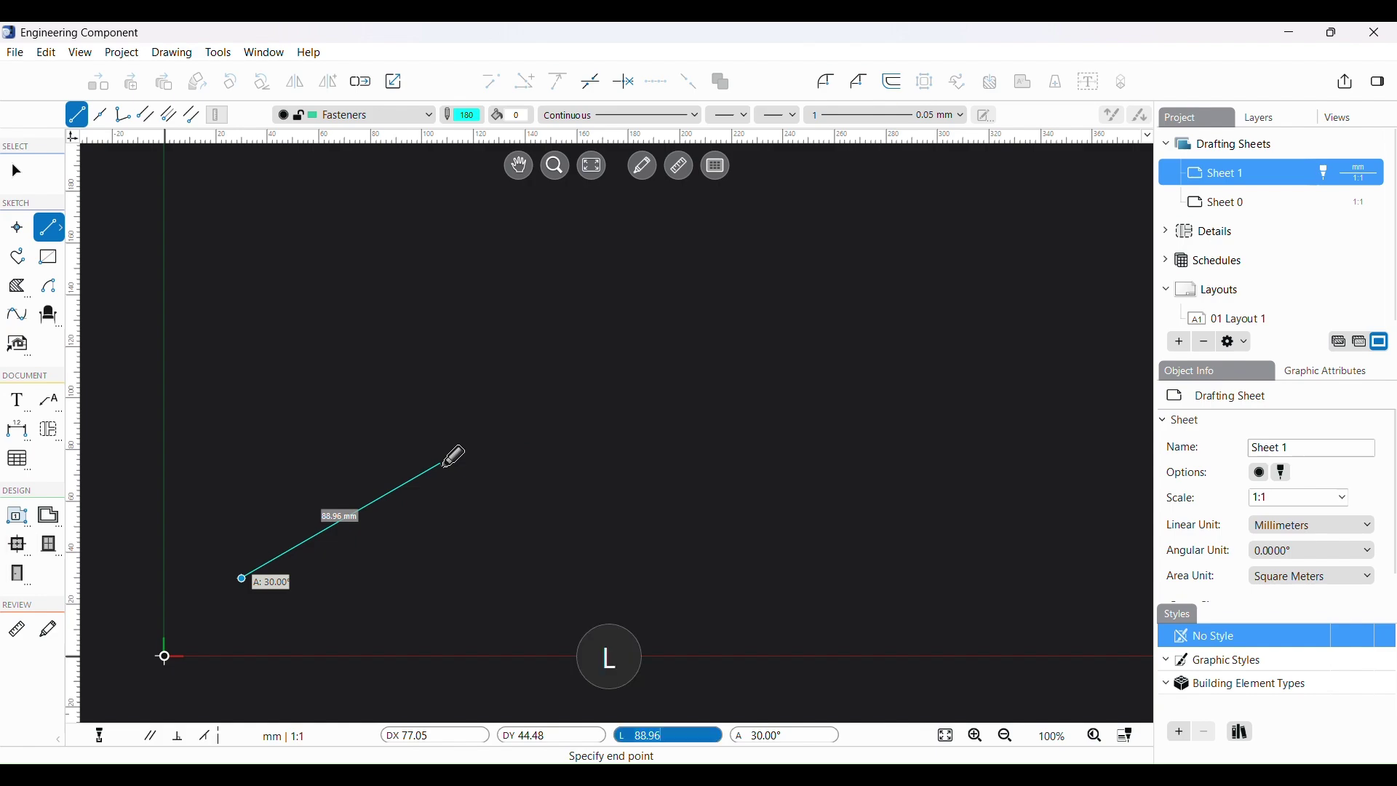
type("100")
key("Return")
left_click(443, 468)
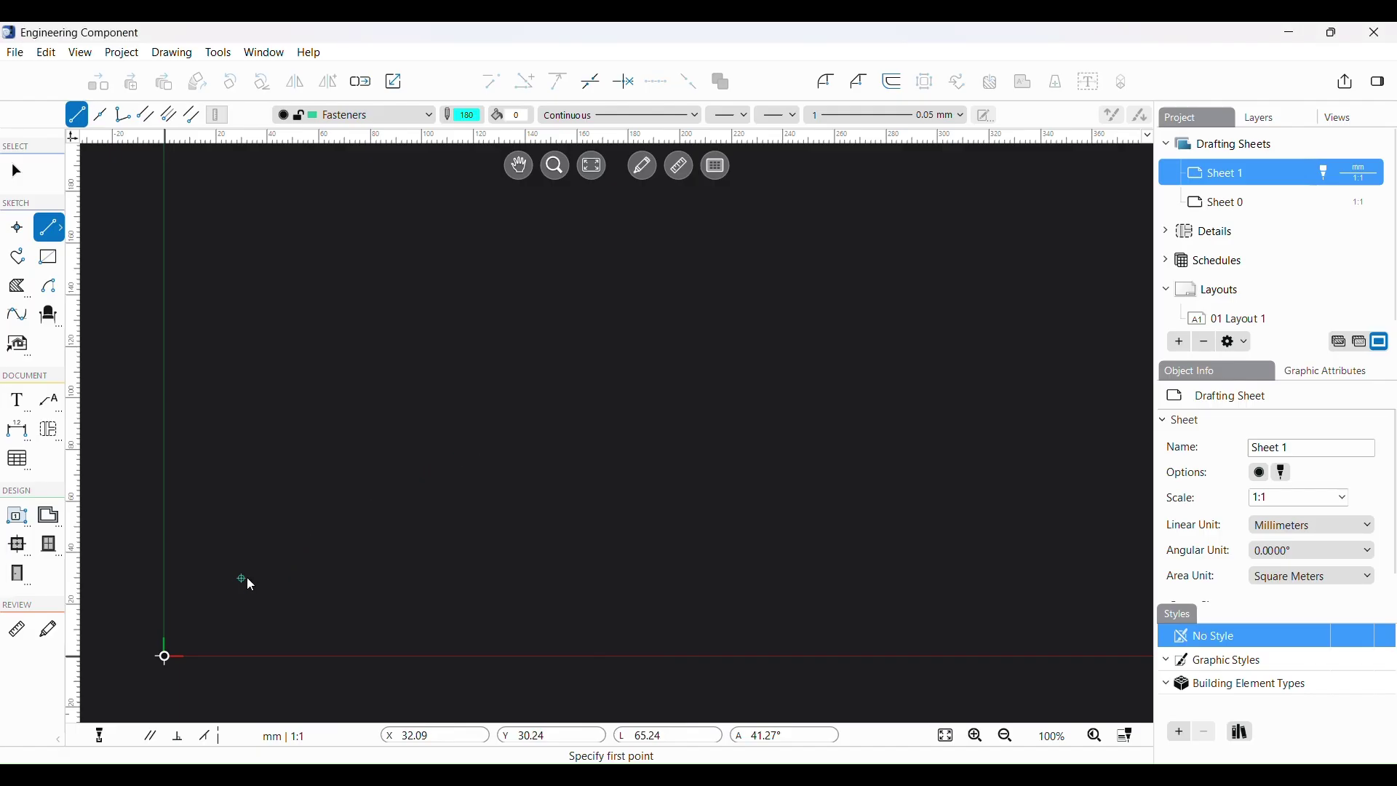
Start another line from the point at X 30, Y 30 and fix its length at 100 mm
left_click(241, 578)
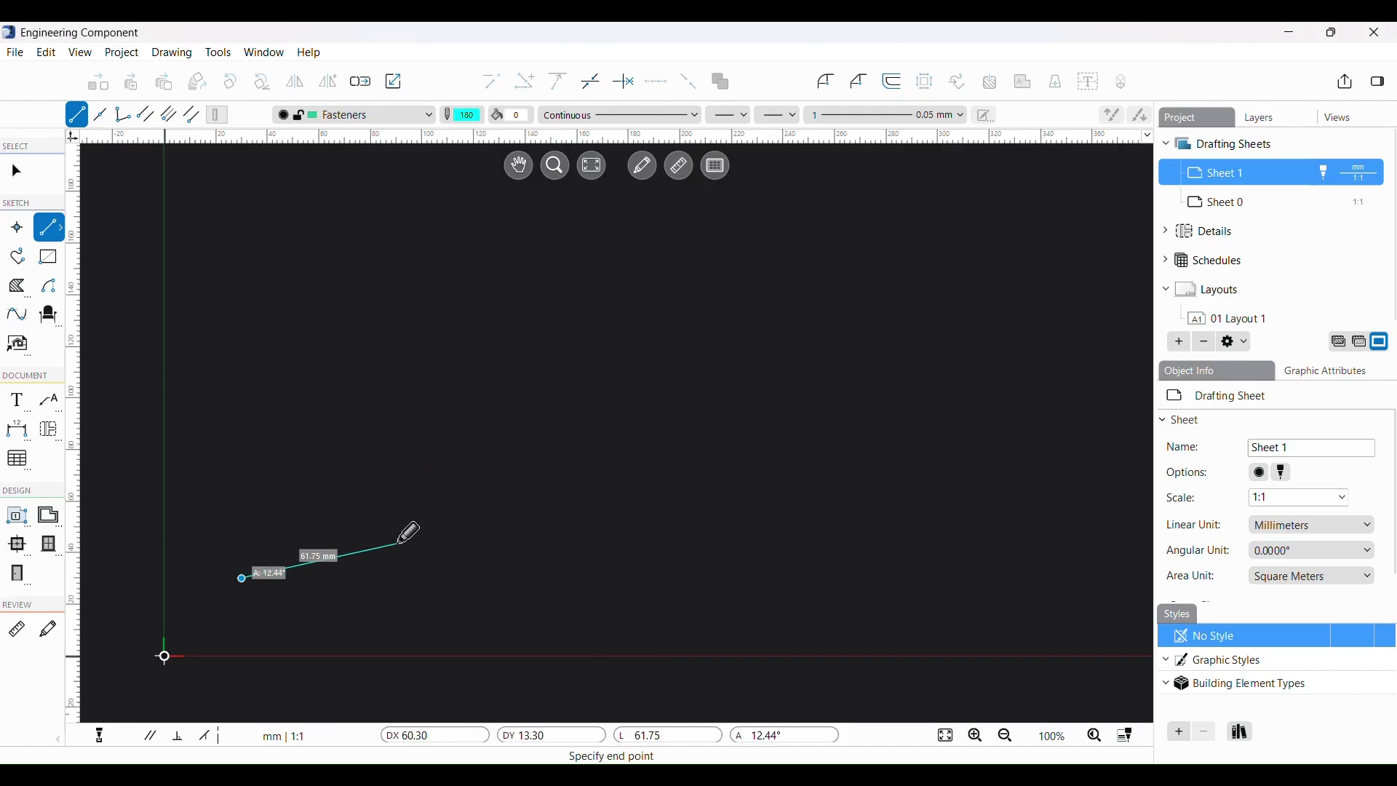
type("l")
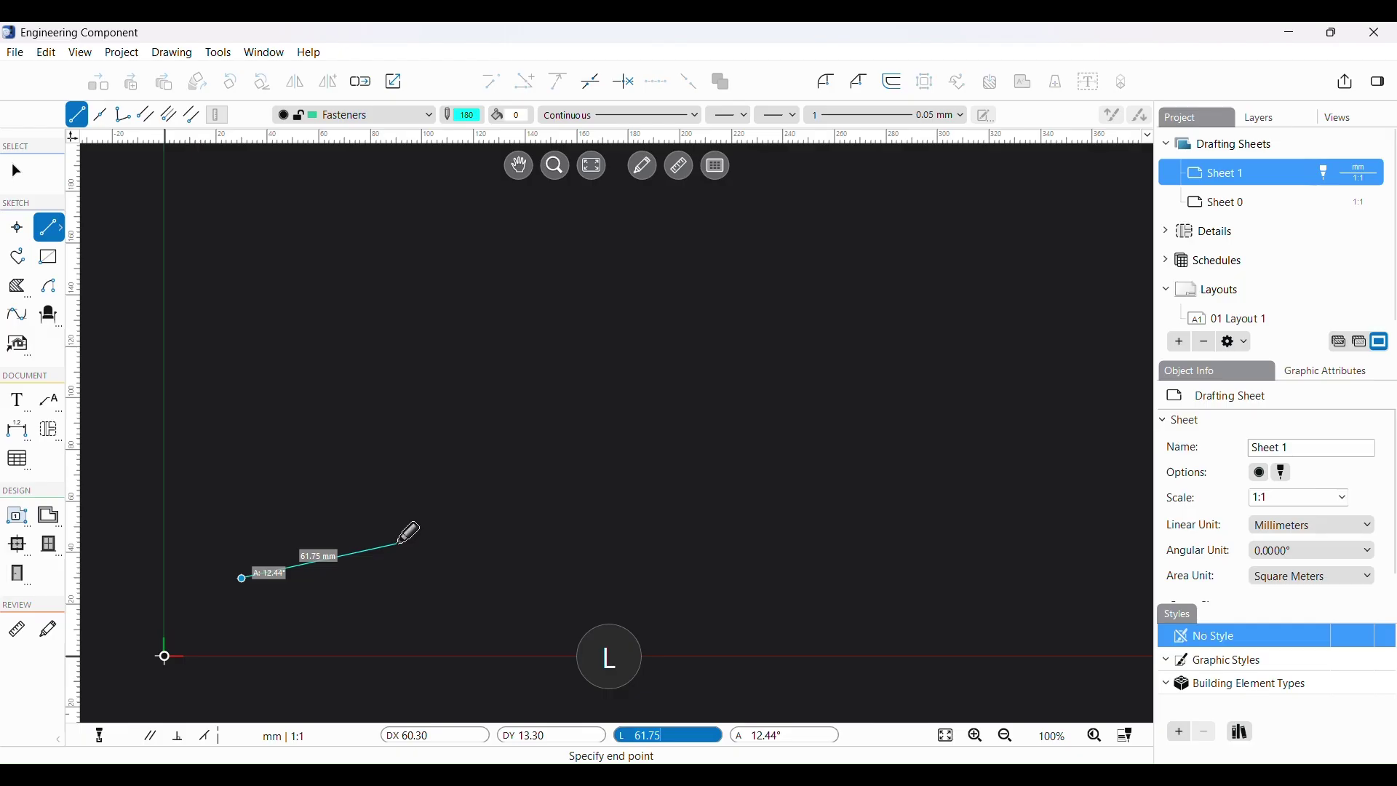
type("100")
key("Return")
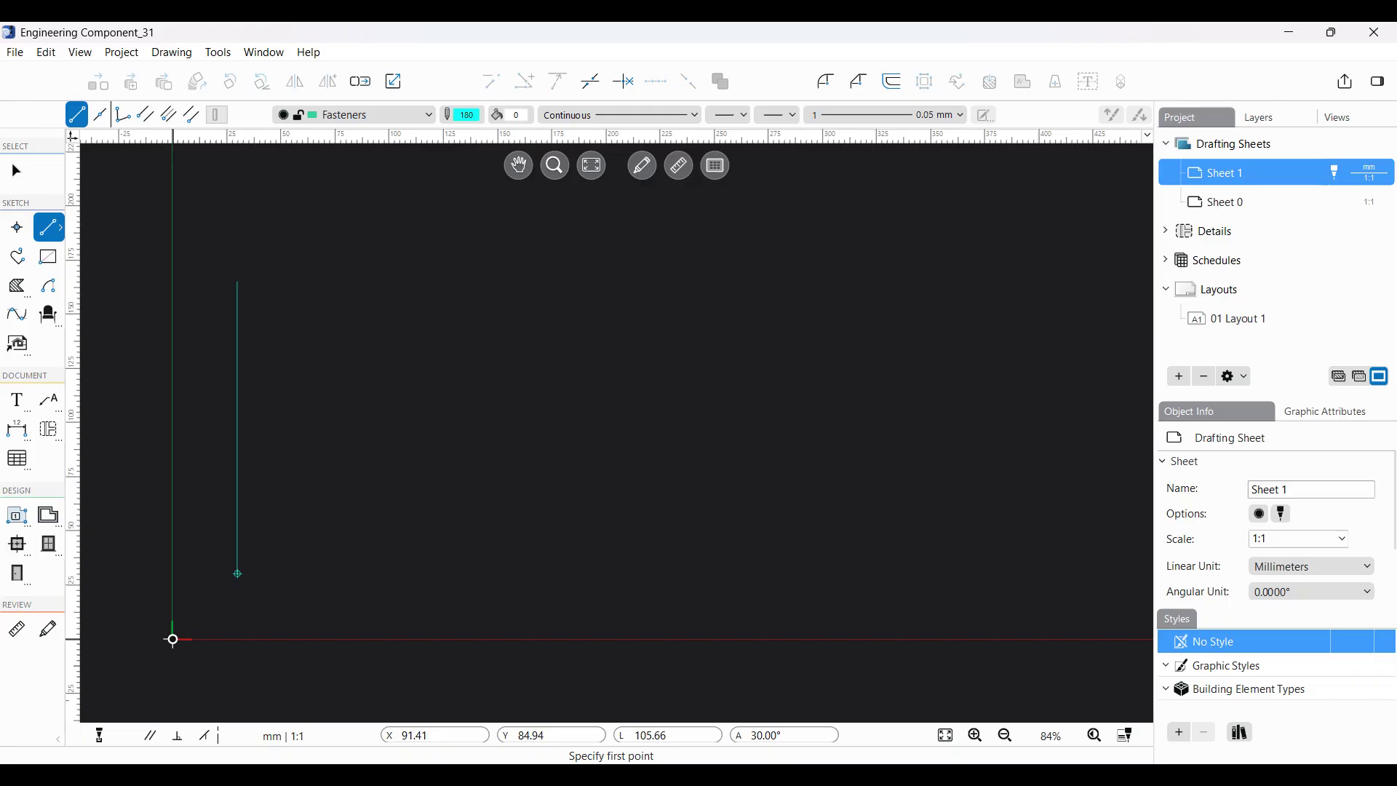
Draw a line about 106 mm long at a 30° angle from the vertical line's lower end, and undo it
left_click(238, 574)
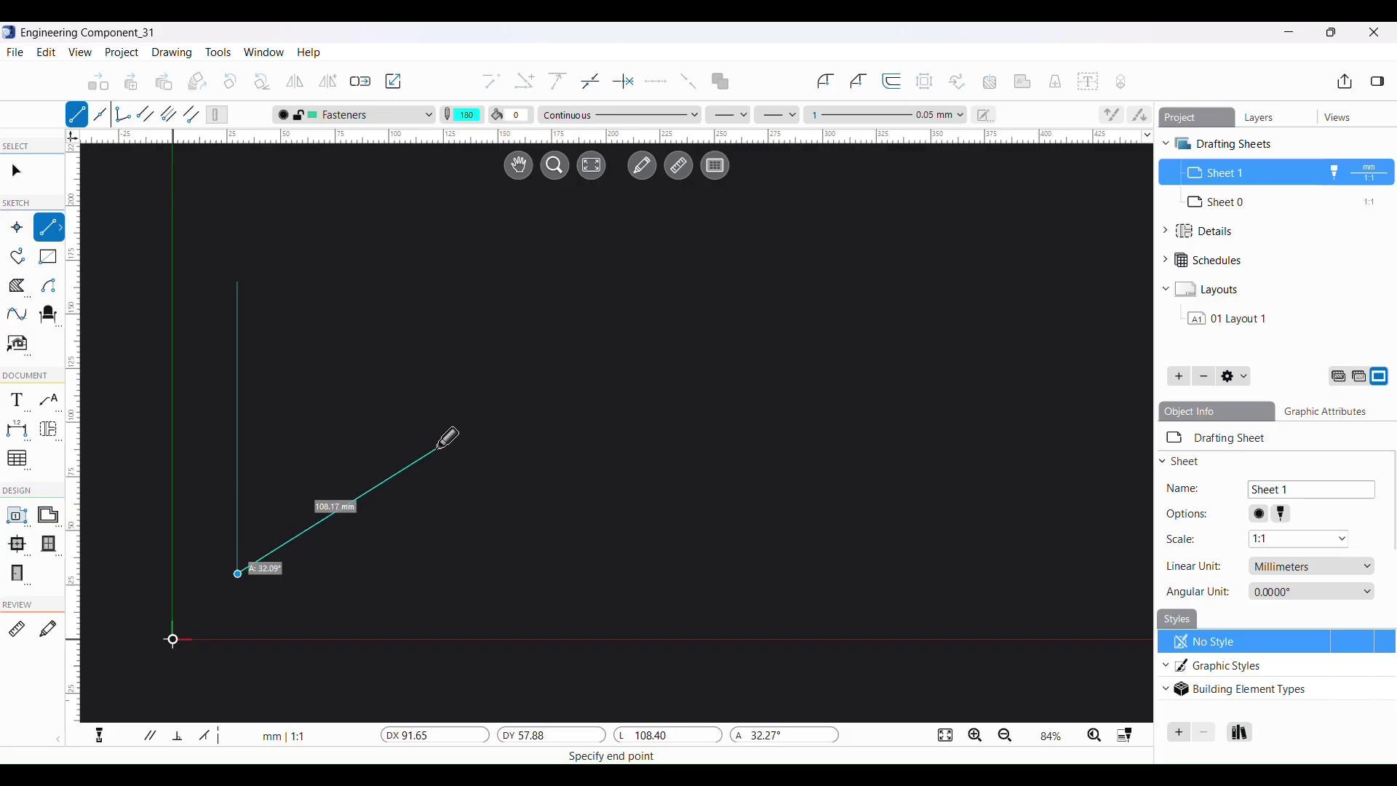
type("a")
type("30")
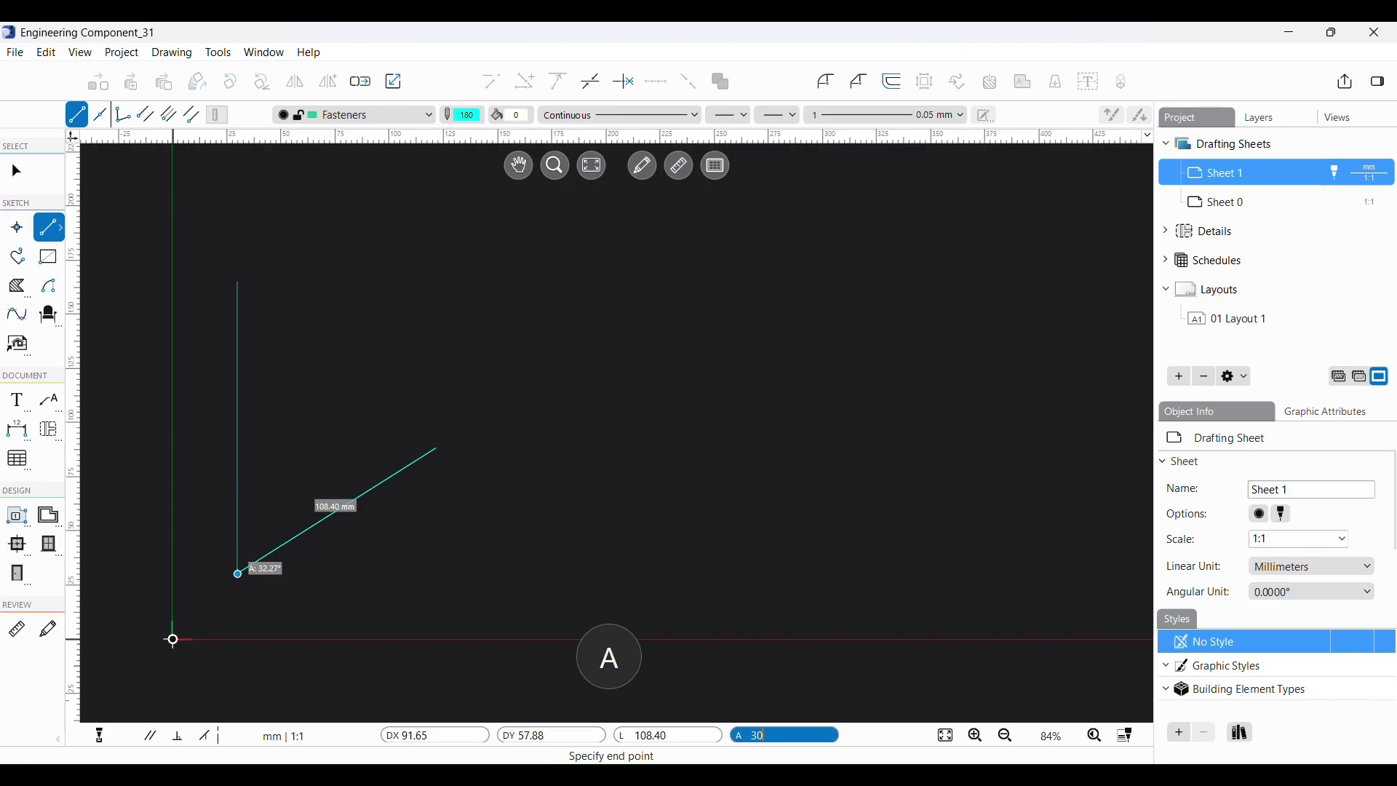
key("Return")
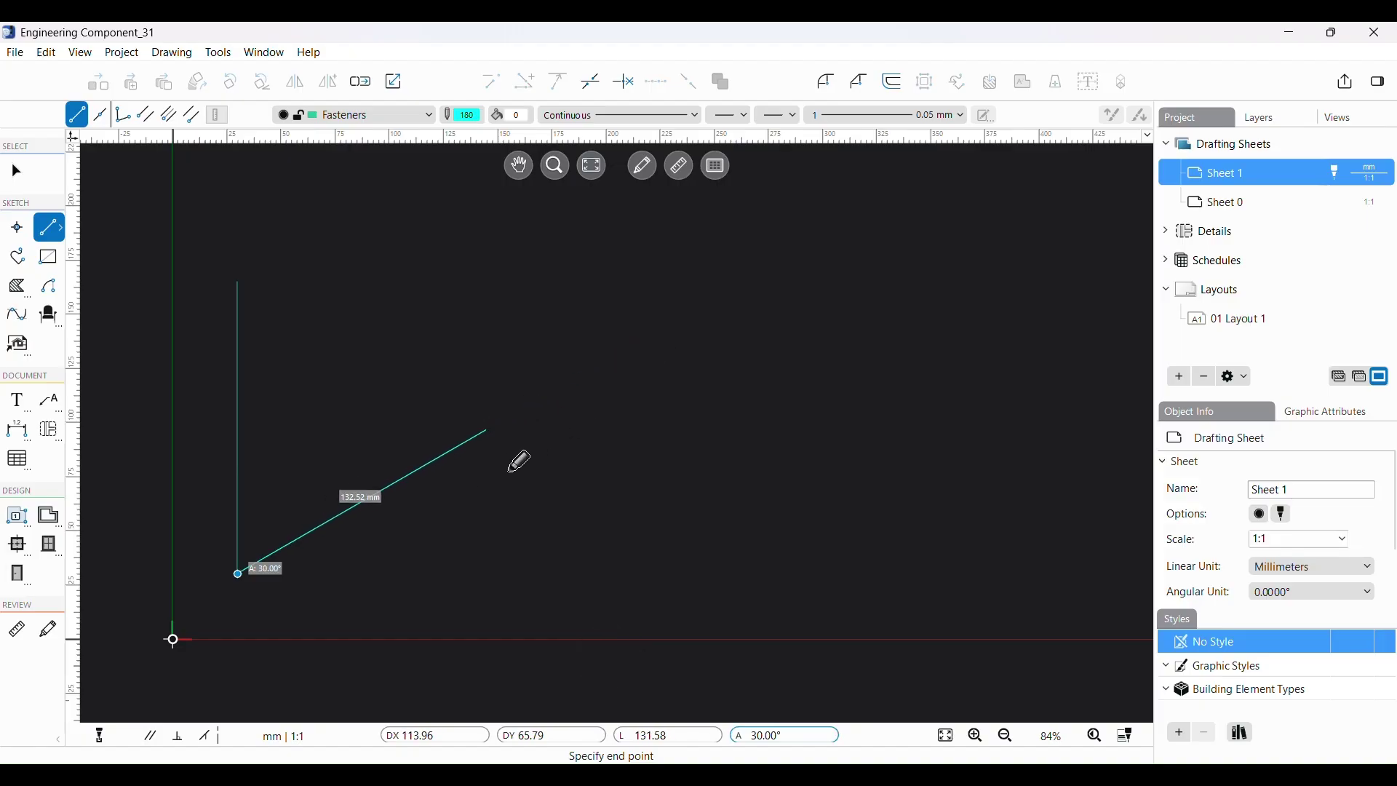
left_click(456, 490)
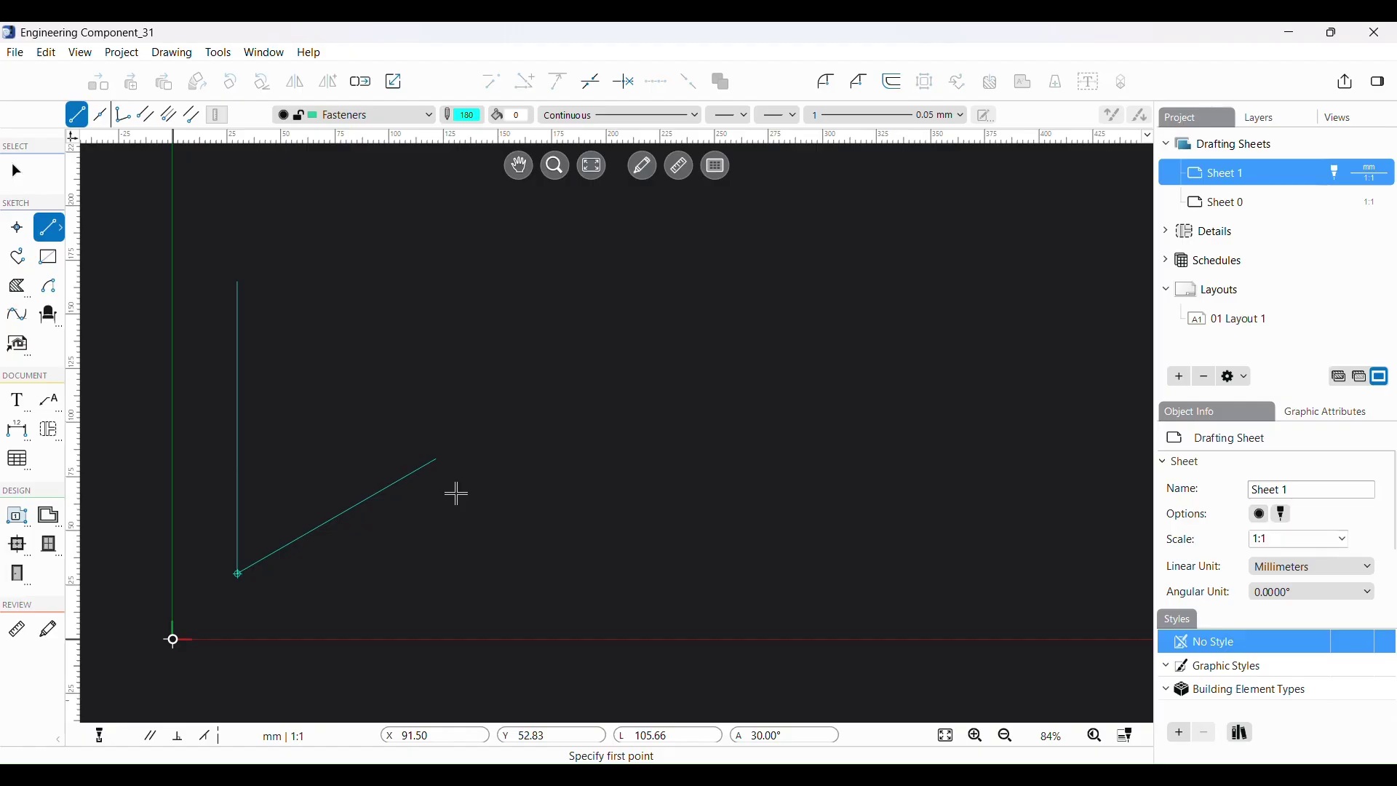
key("ctrl+z")
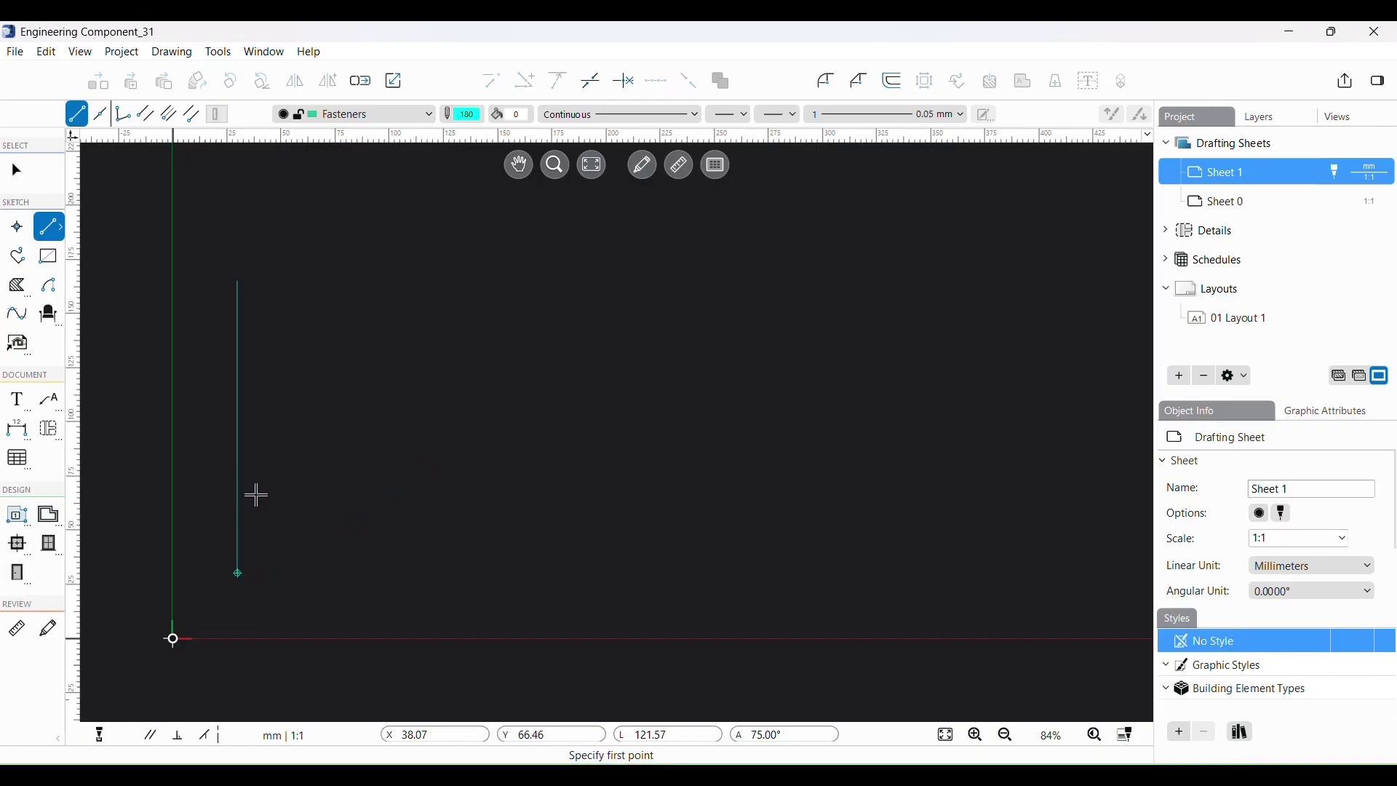
Draw a line about 131 mm long from the vertical line's lower end, with its angle fixed at 75°
left_click(238, 574)
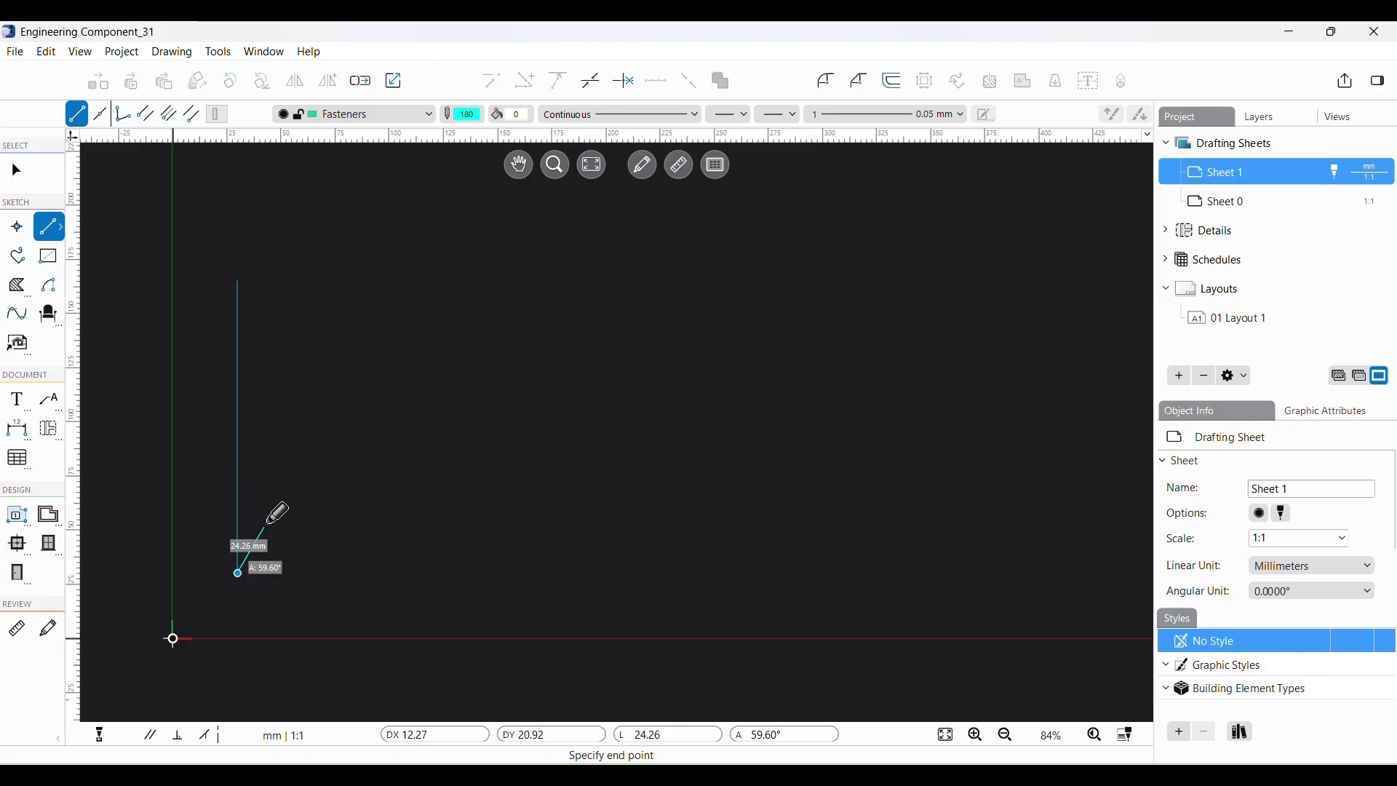
key("a")
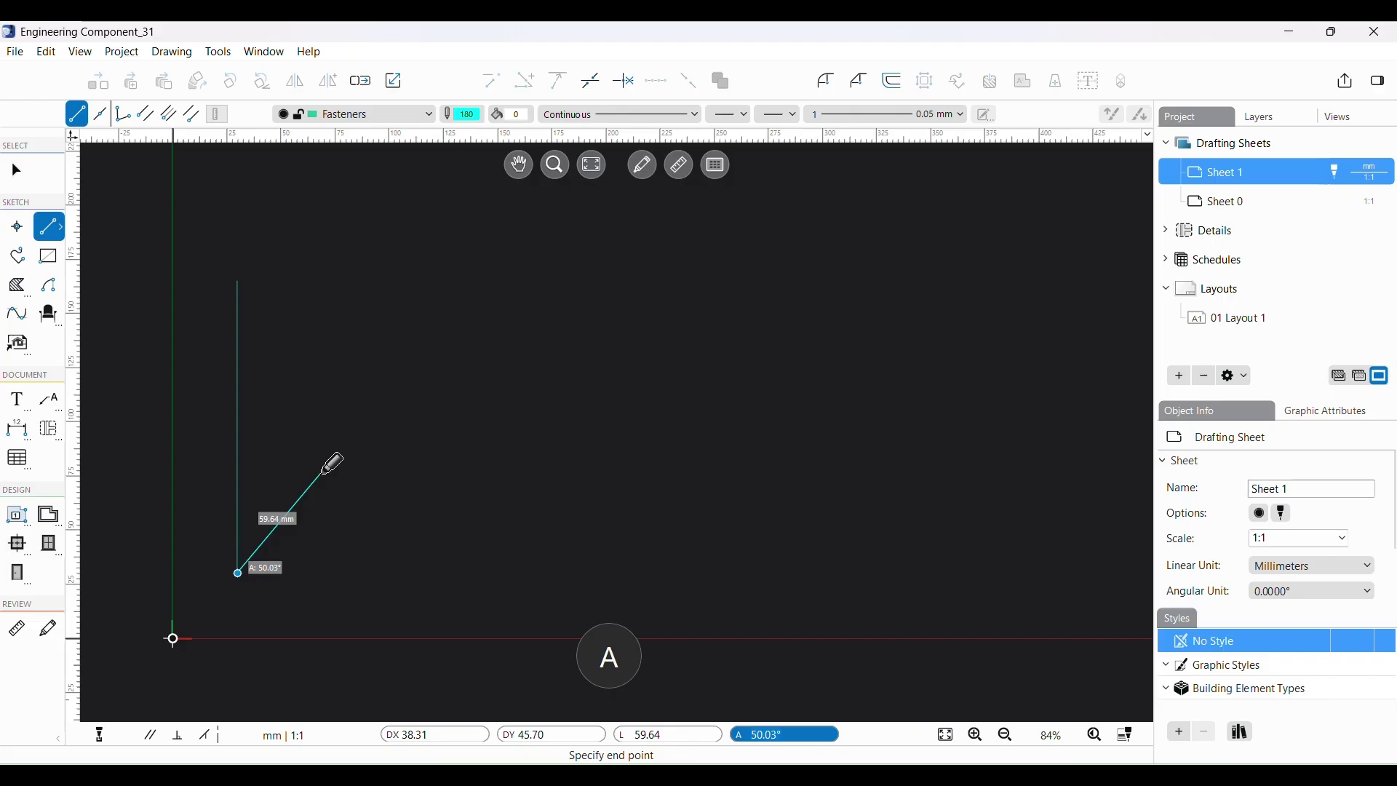
type("-15")
key("Return")
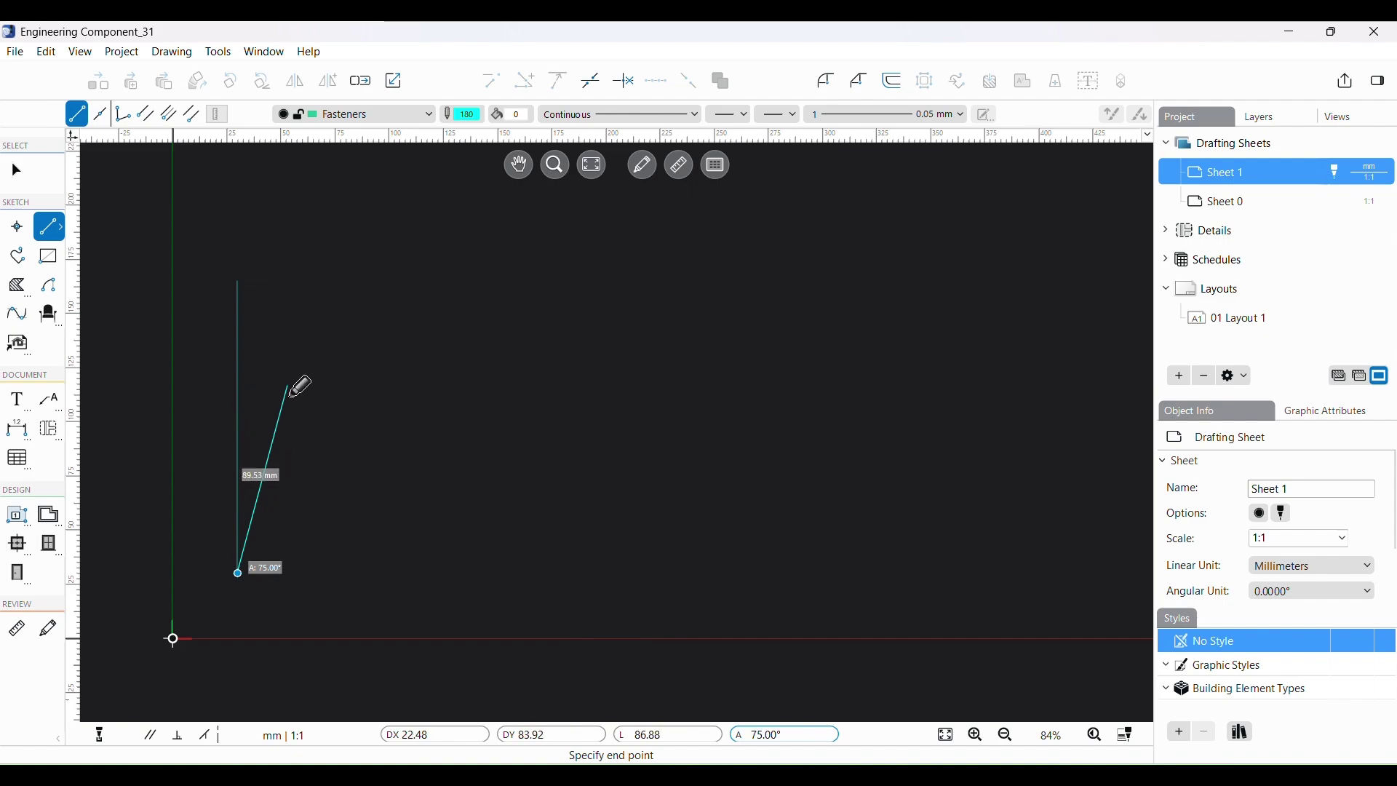
left_click(314, 298)
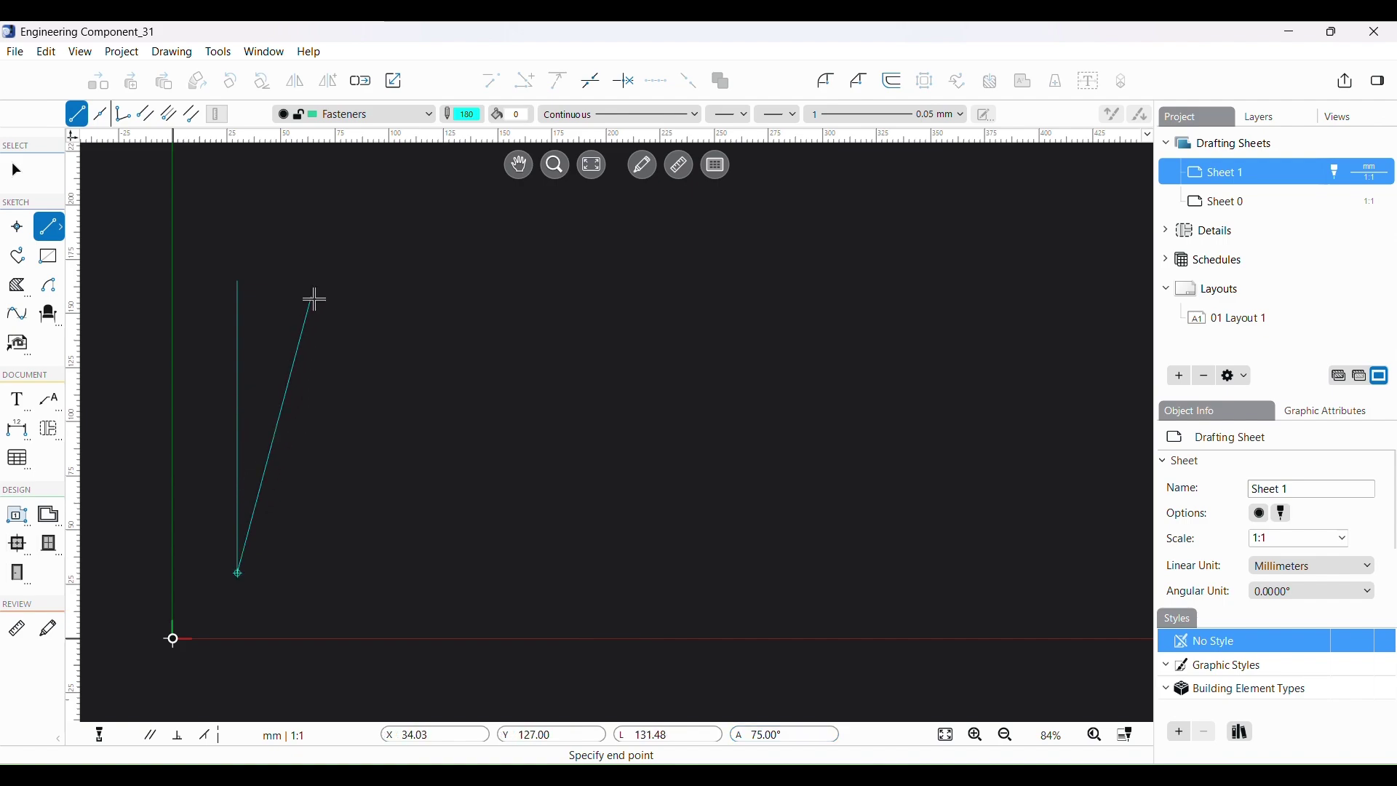
key("Escape")
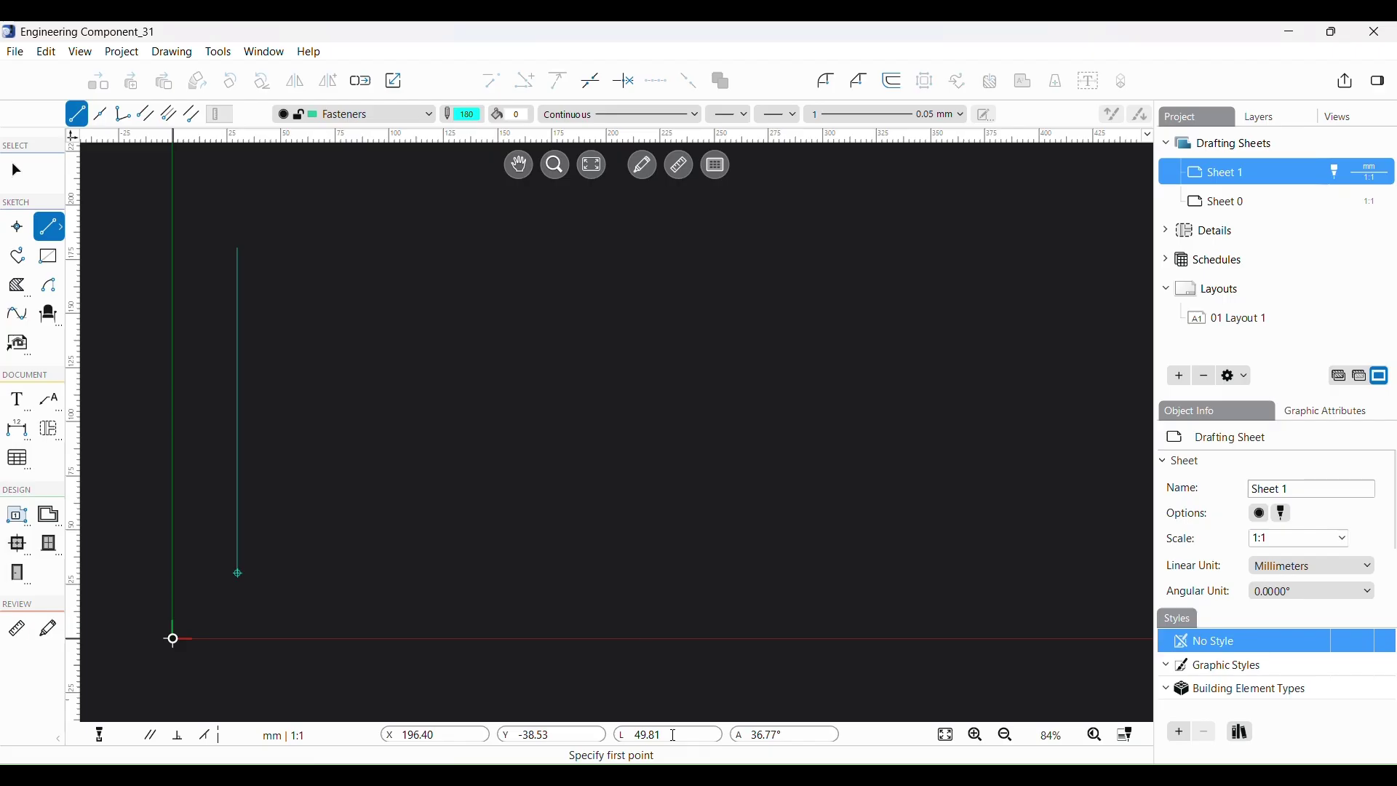
Draw a horizontal line about 121 mm long, starting on the vertical line at a set distance of 50 mm above its lower end
type("l")
type("5")
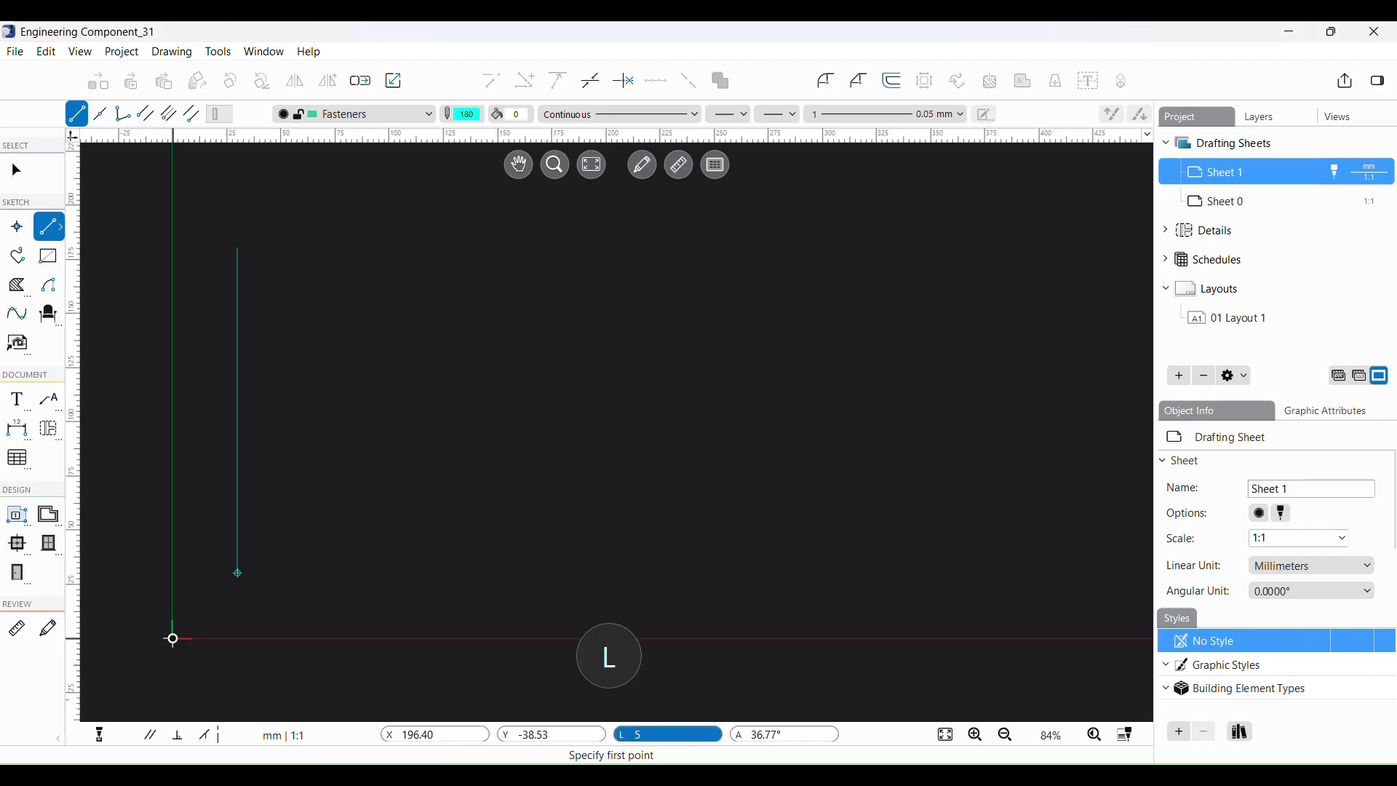
type("0")
key("Return")
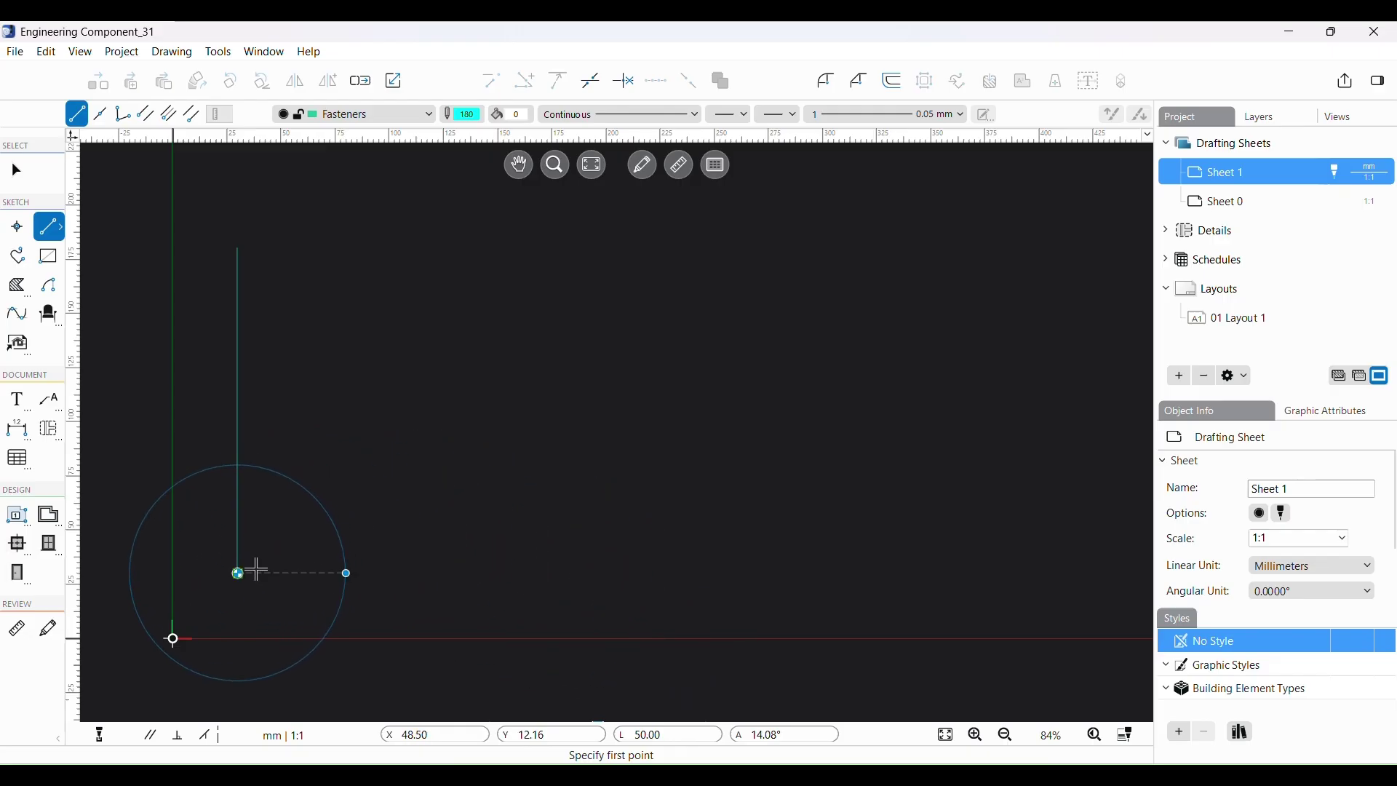
left_click(238, 465)
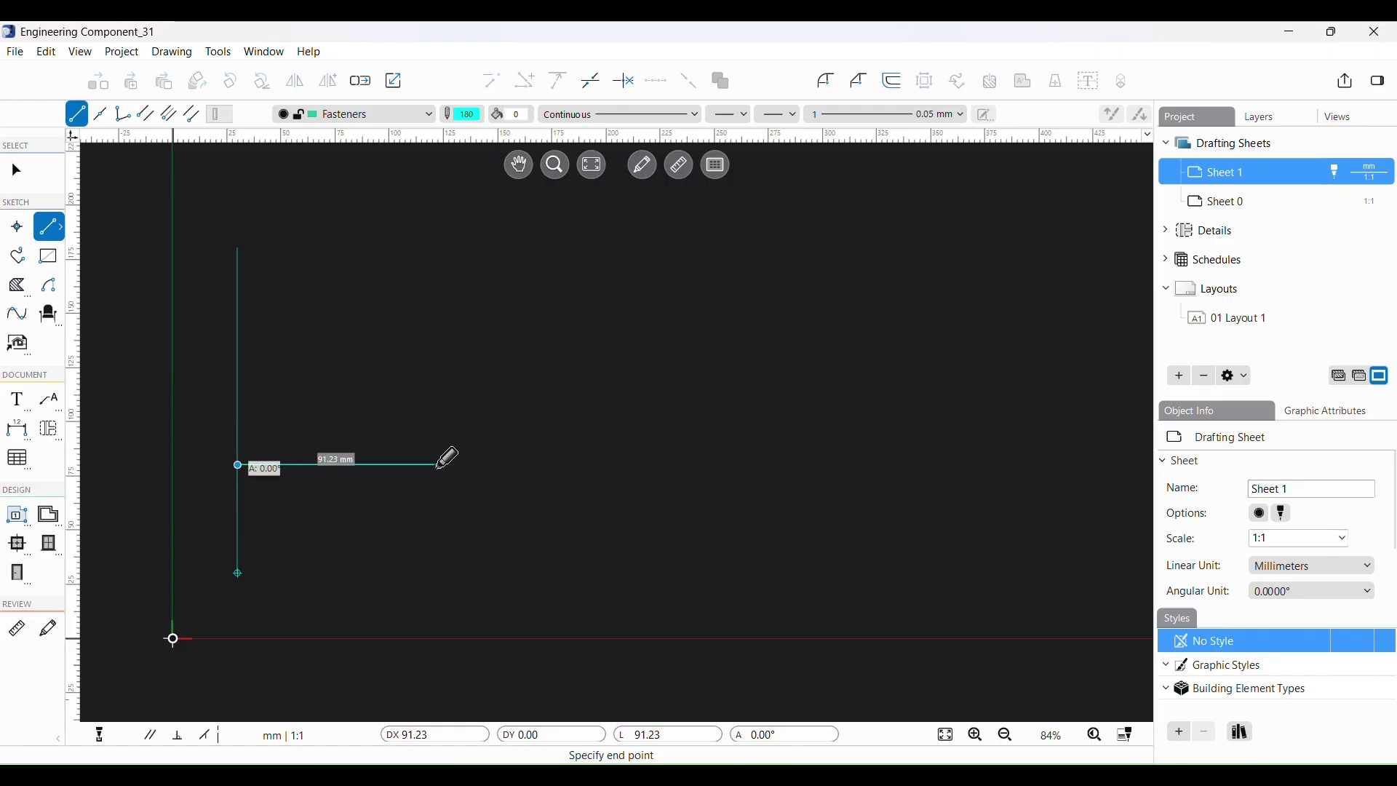
left_click(503, 464)
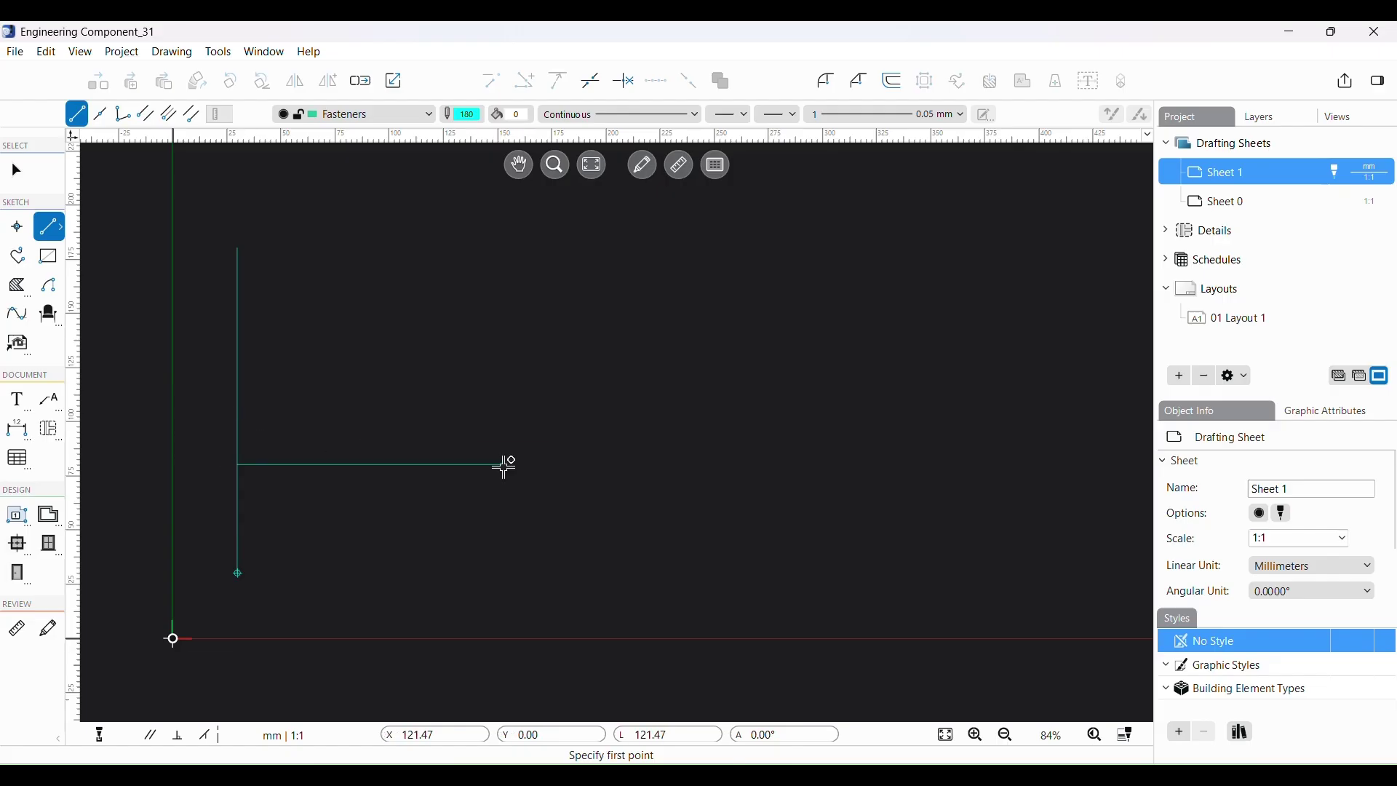
Set the reference point for a new line to X 30, Y 30 and open its angle for editing
scroll(247, 559, "up", 1)
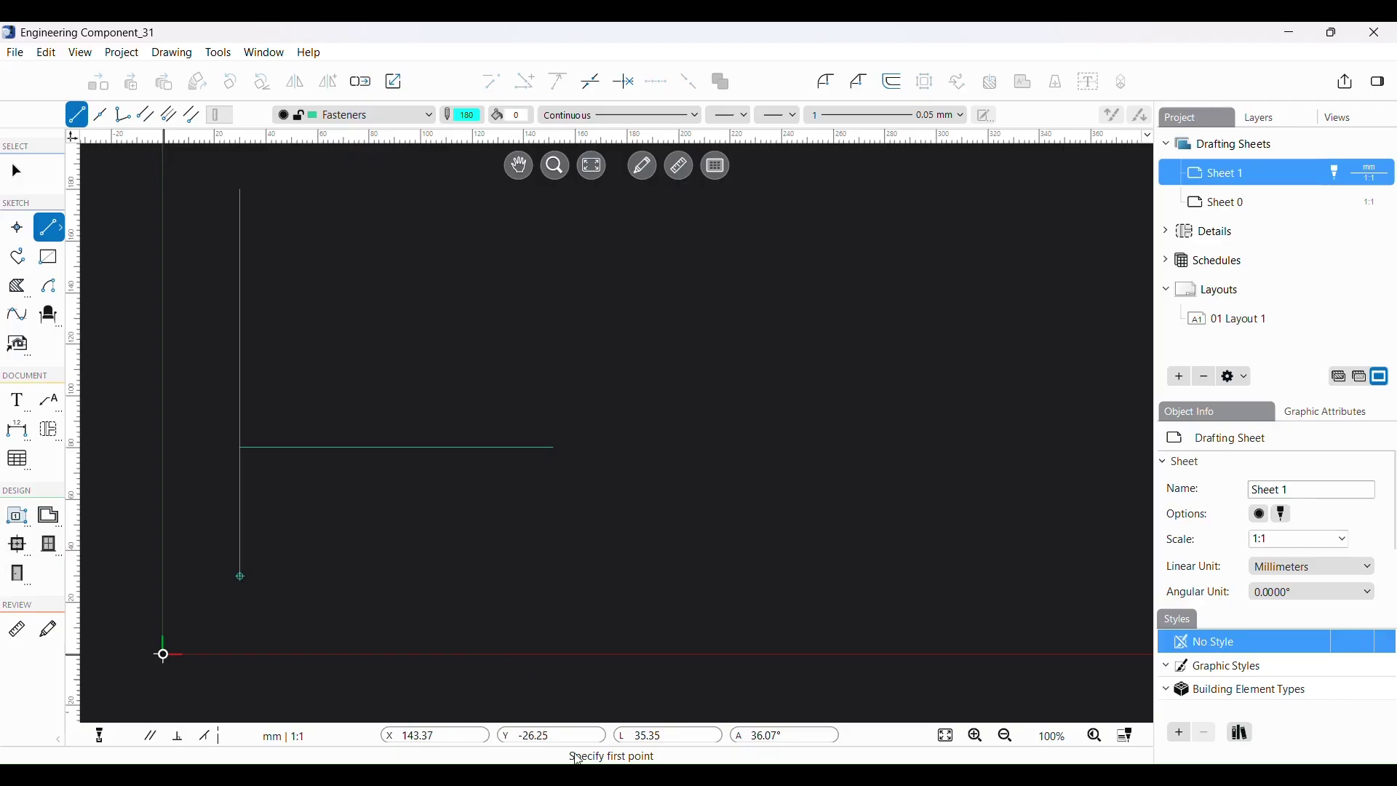
key("x")
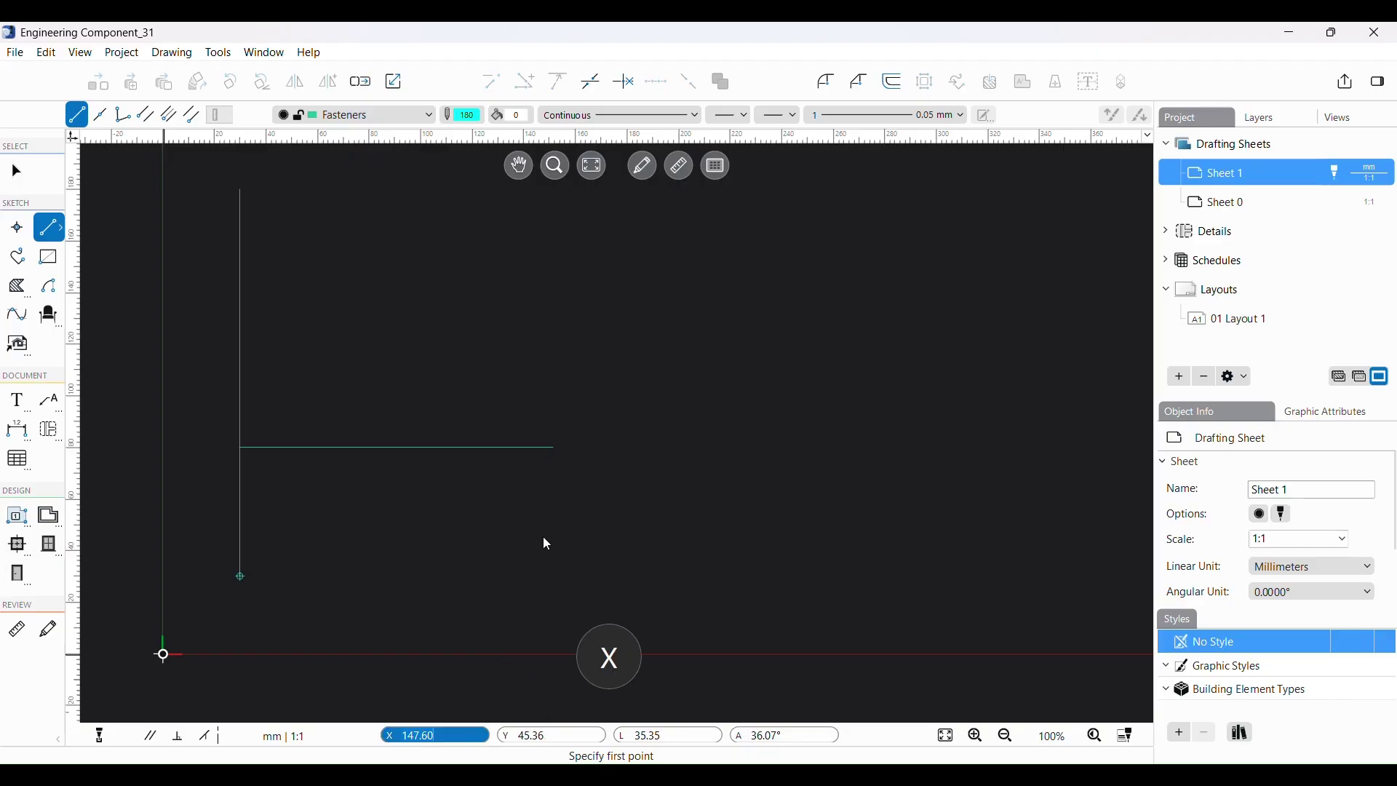
type("30y")
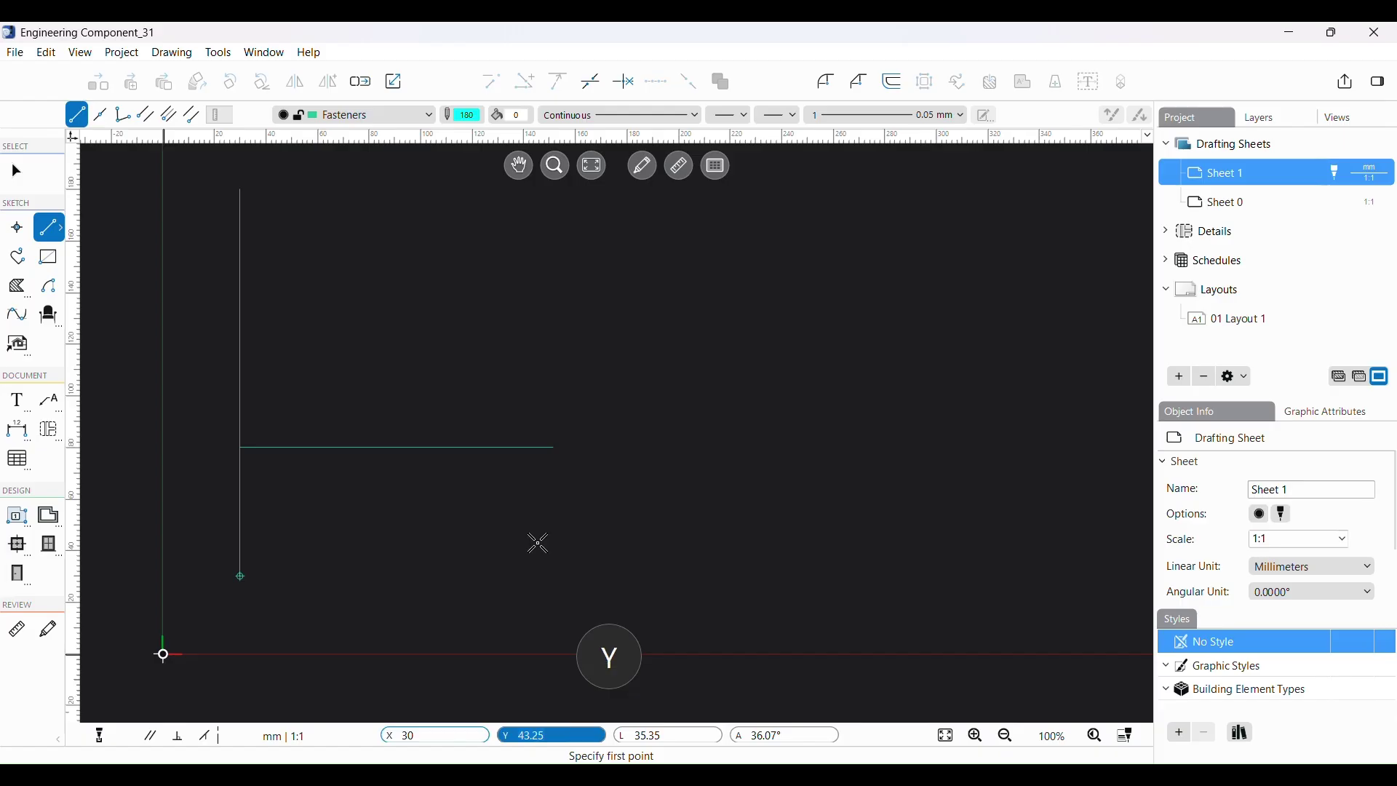
type("30")
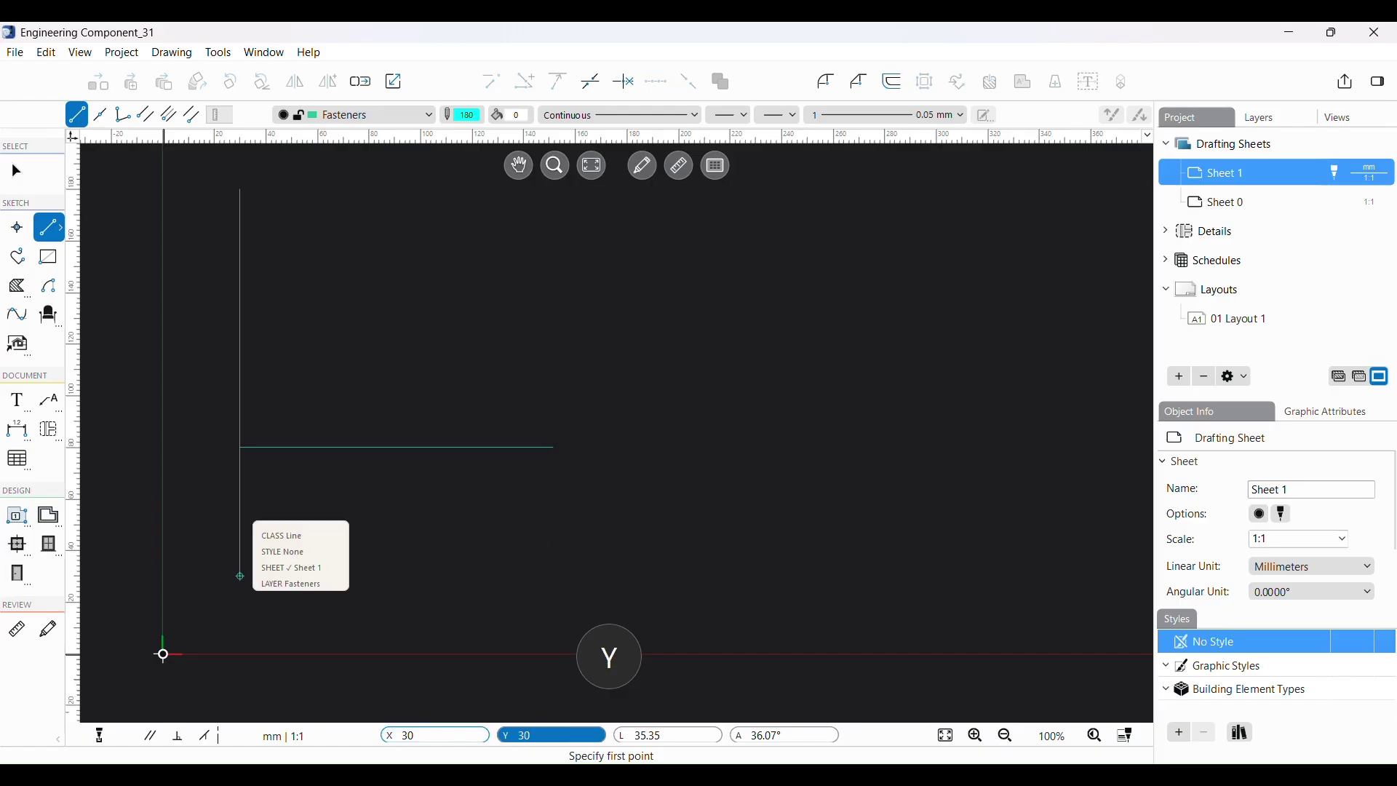
type("l")
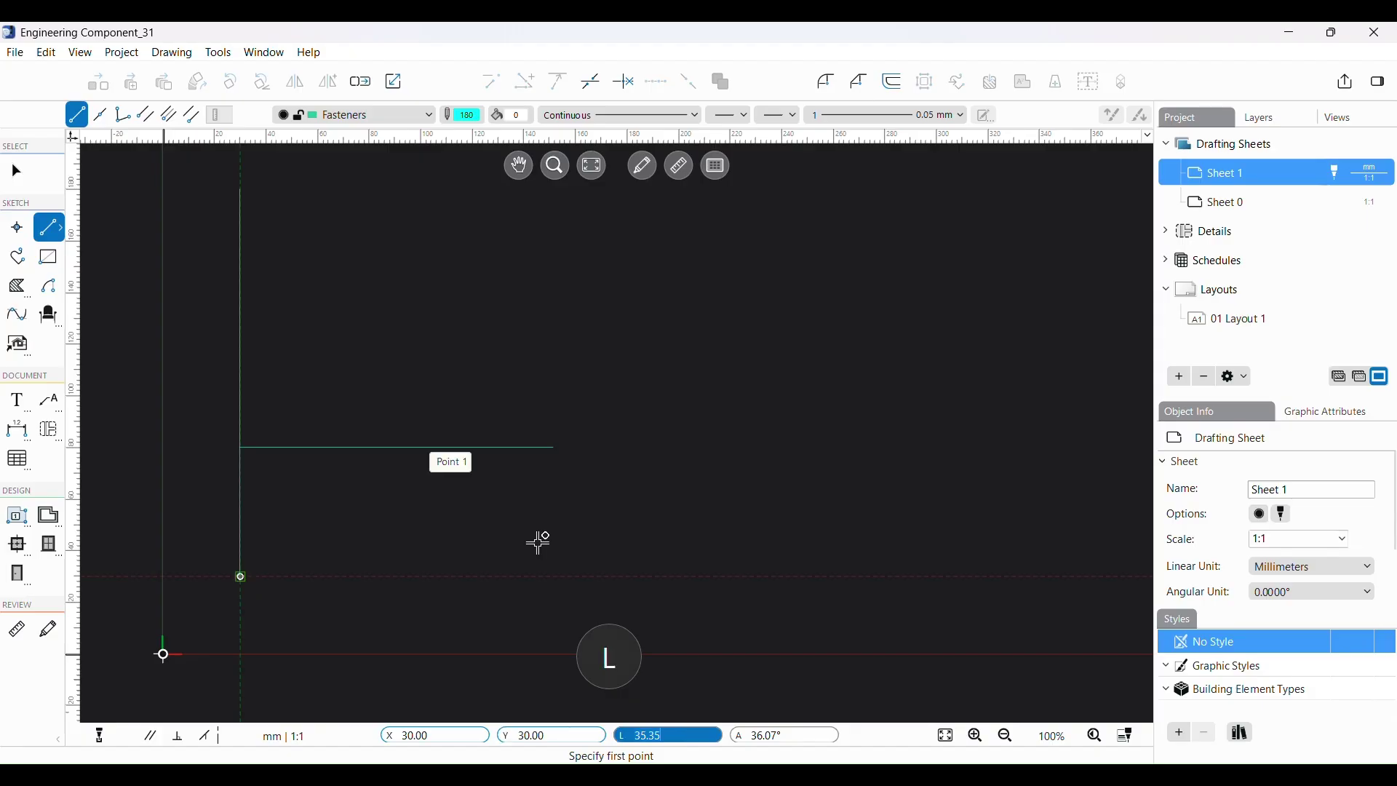
type("a")
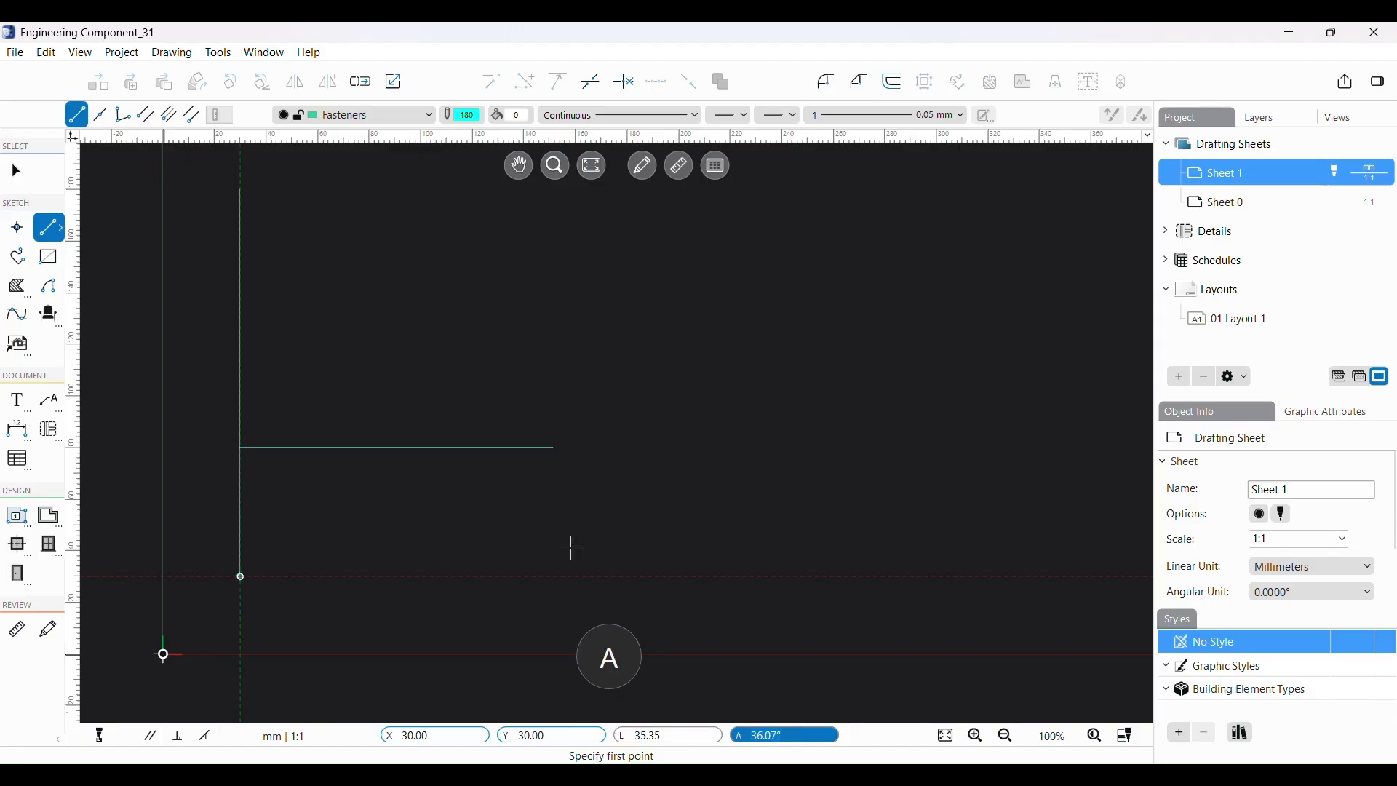